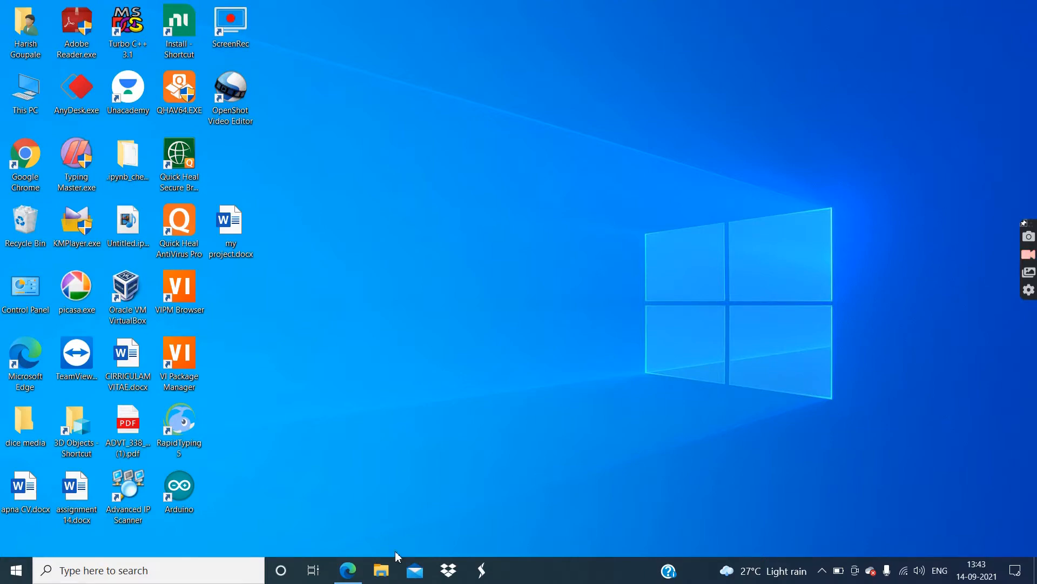
Restore the certificate PDF in Edge and review it down to the signature and date.
{"action": "left_click", "coordinate": [348, 572]}
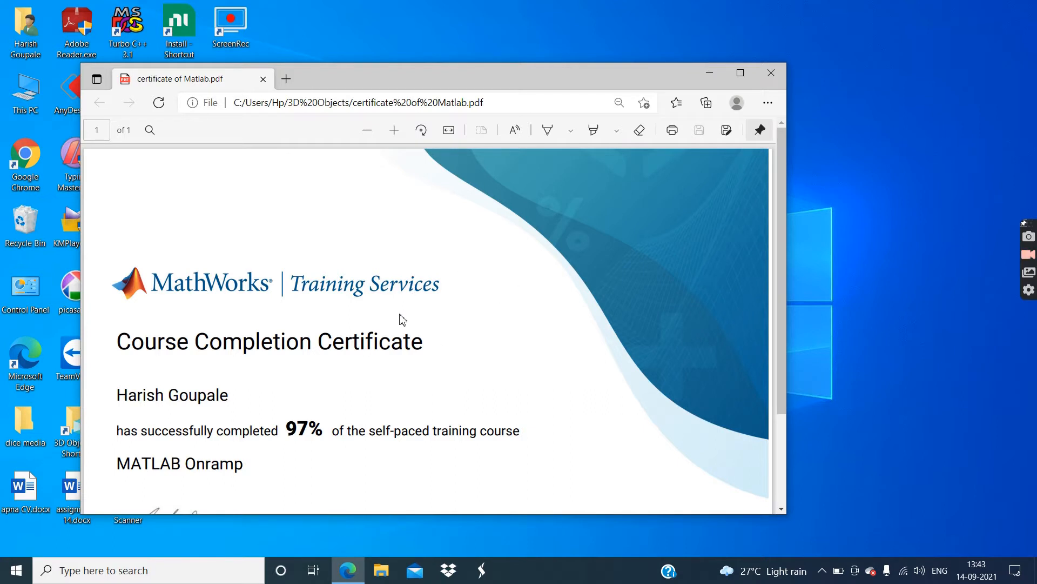
{"action": "scroll", "coordinate": [401, 318], "scroll_direction": "down", "scroll_amount": 2}
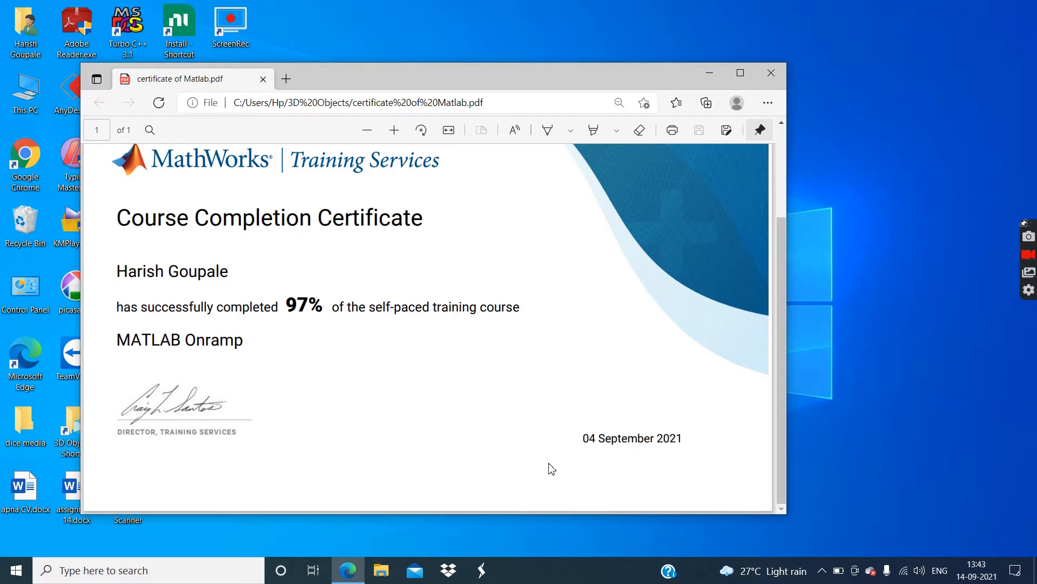
{"action": "left_click", "coordinate": [832, 381]}
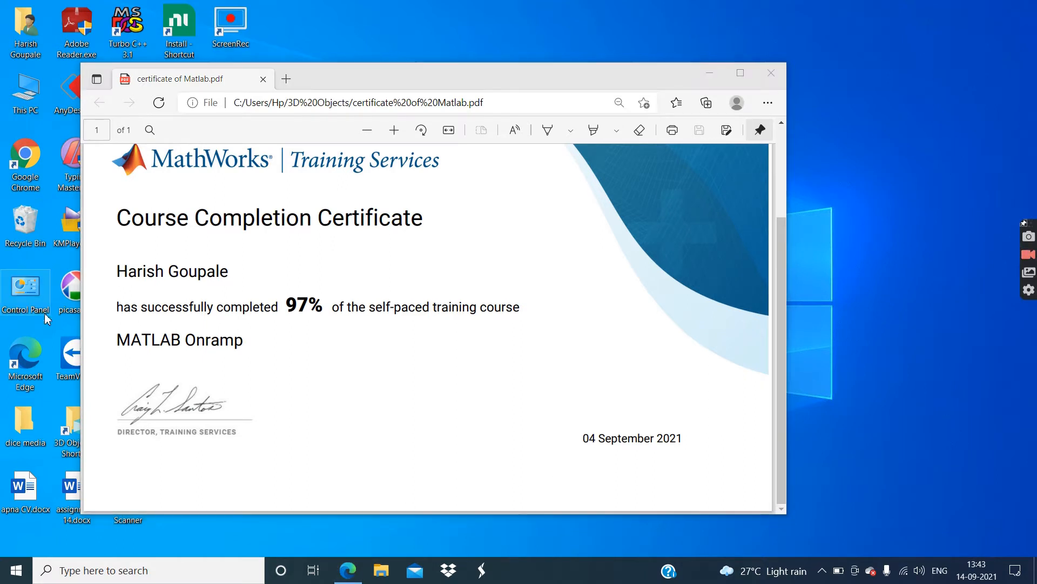
Launch Chrome and reach the MathWorks MATLAB Online page from the 'Mat' address-bar suggestion.
{"action": "double_click", "coordinate": [24, 167]}
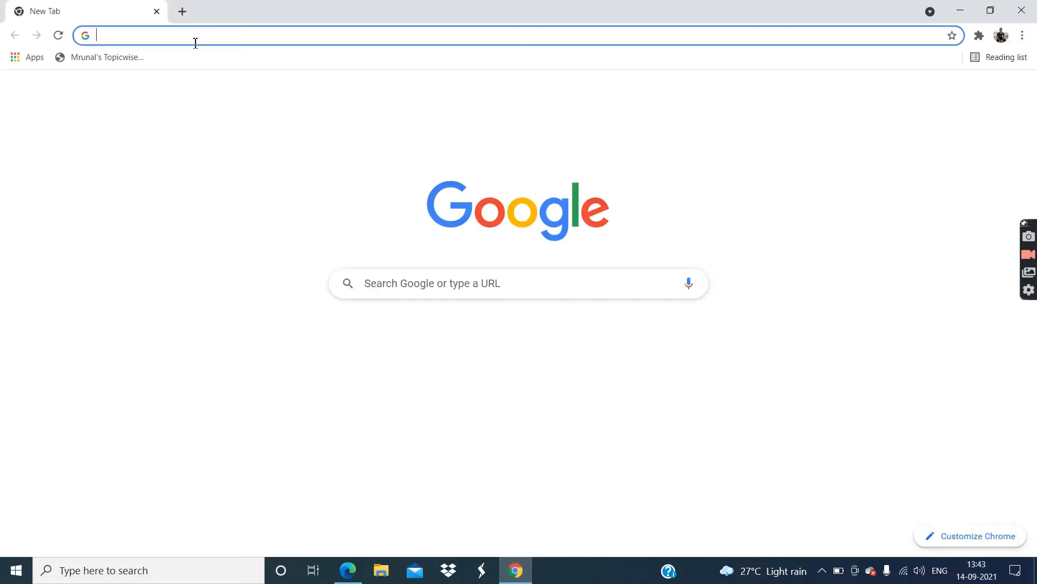
{"action": "left_click", "coordinate": [111, 34]}
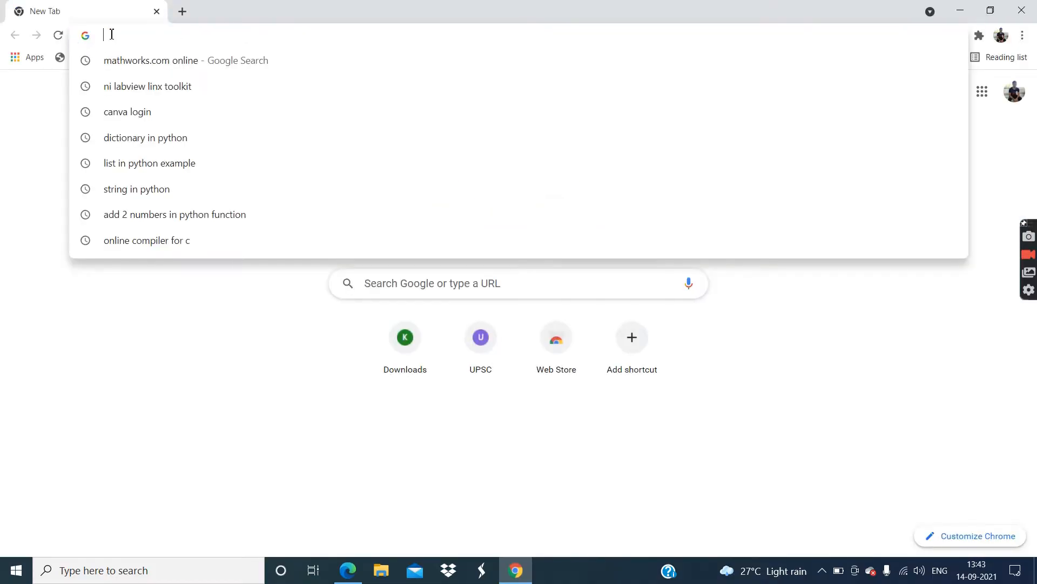
{"action": "type", "text": "M"}
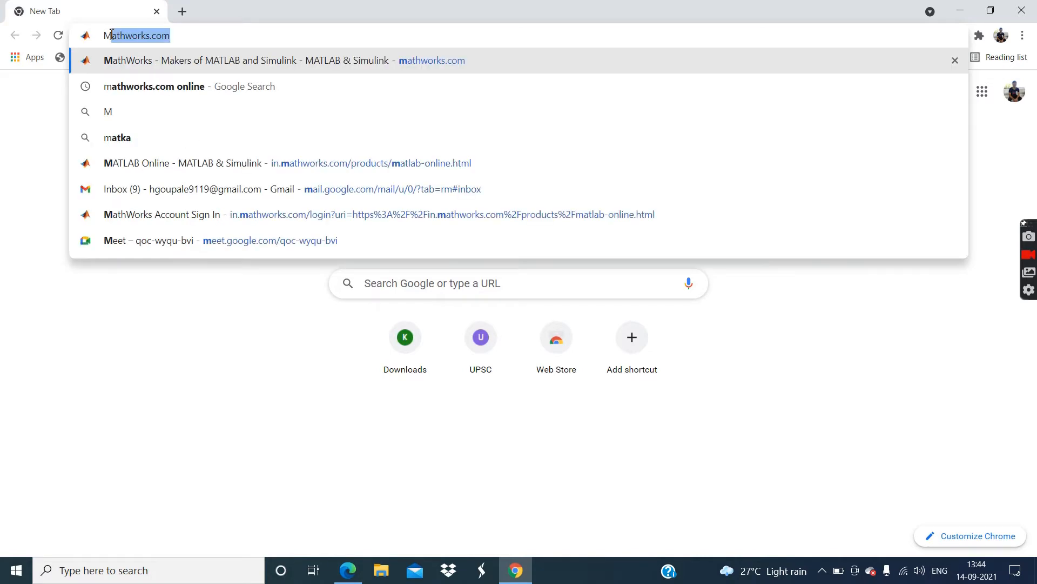
{"action": "type", "text": "at"}
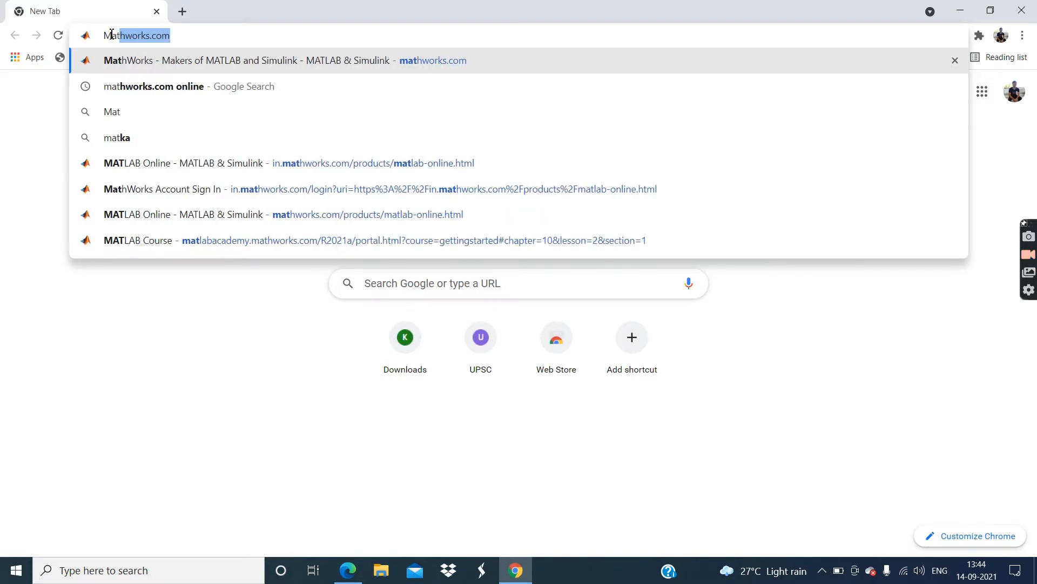
{"action": "left_click", "coordinate": [181, 86]}
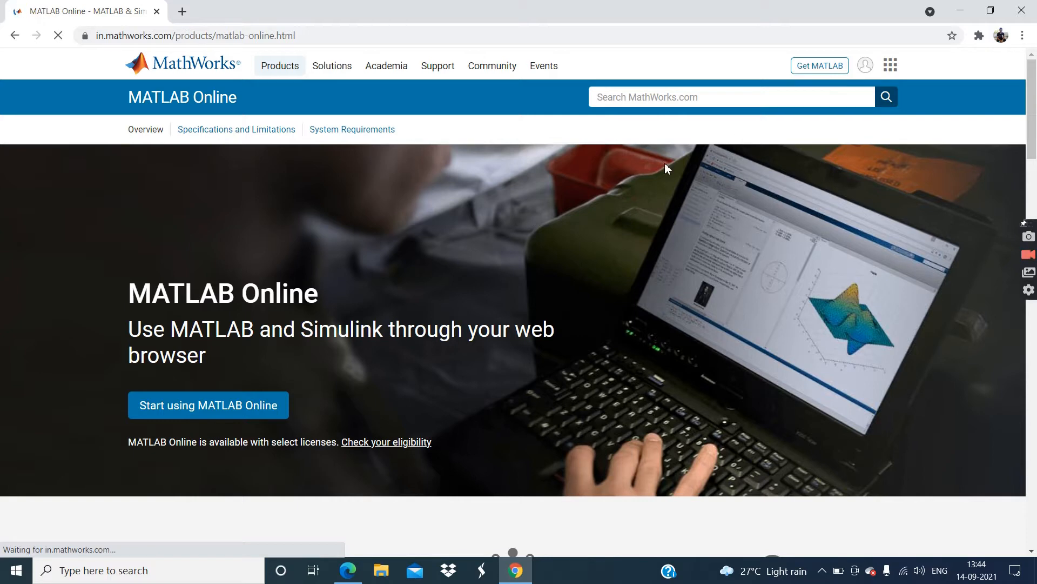
Register a new MathWorks account with the email, user type Student and age 13 or older confirmed.
{"action": "left_click", "coordinate": [865, 64]}
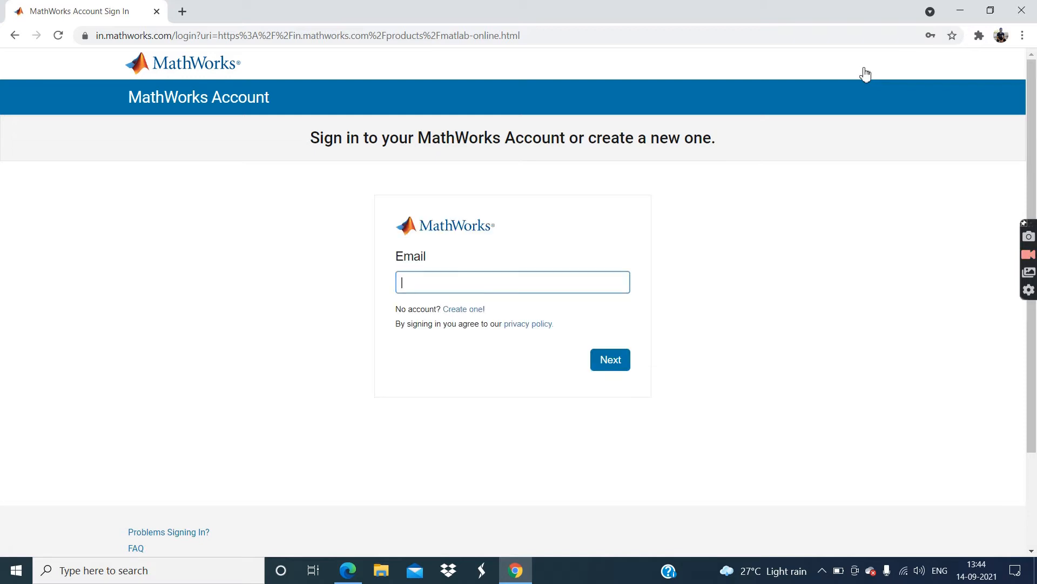
{"action": "left_click", "coordinate": [463, 311]}
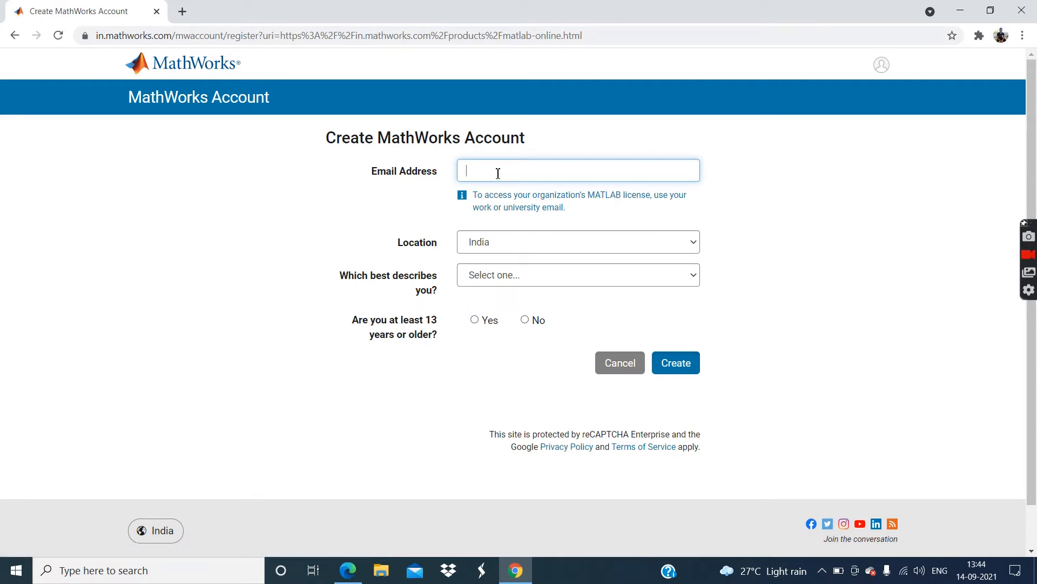
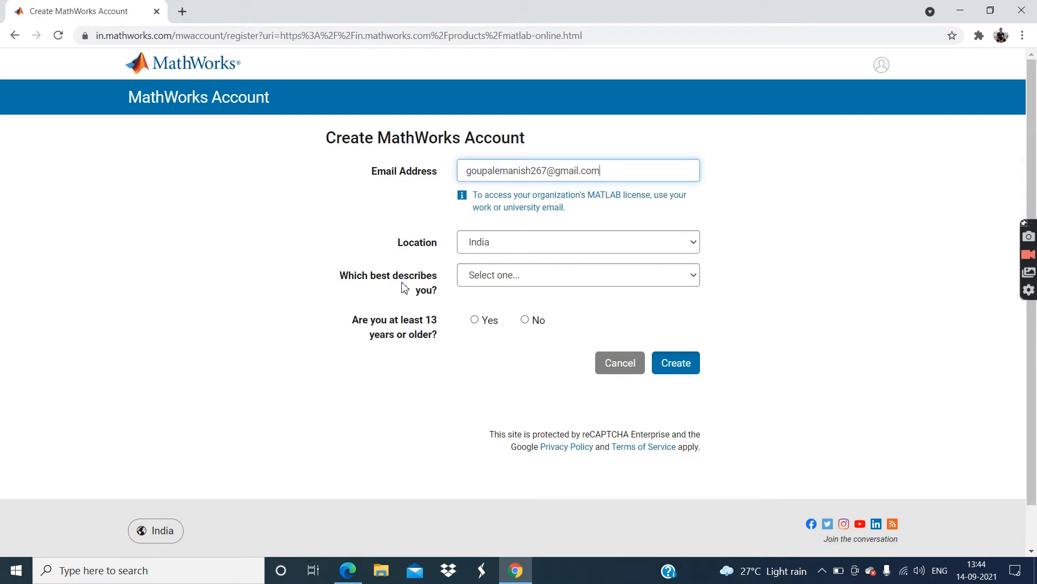
{"action": "left_click", "coordinate": [695, 279]}
{"action": "left_click", "coordinate": [476, 307]}
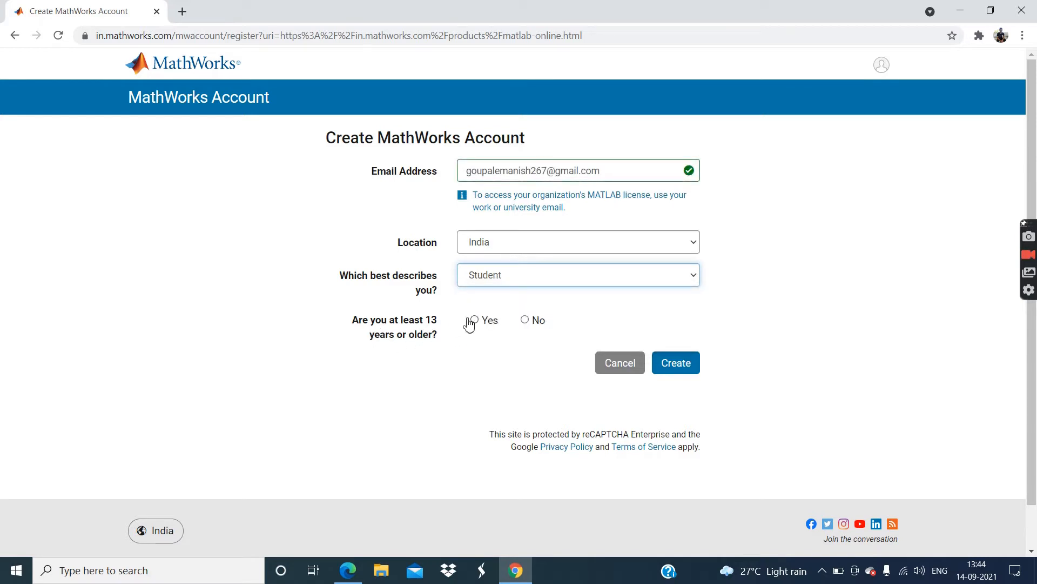
{"action": "left_click", "coordinate": [474, 321]}
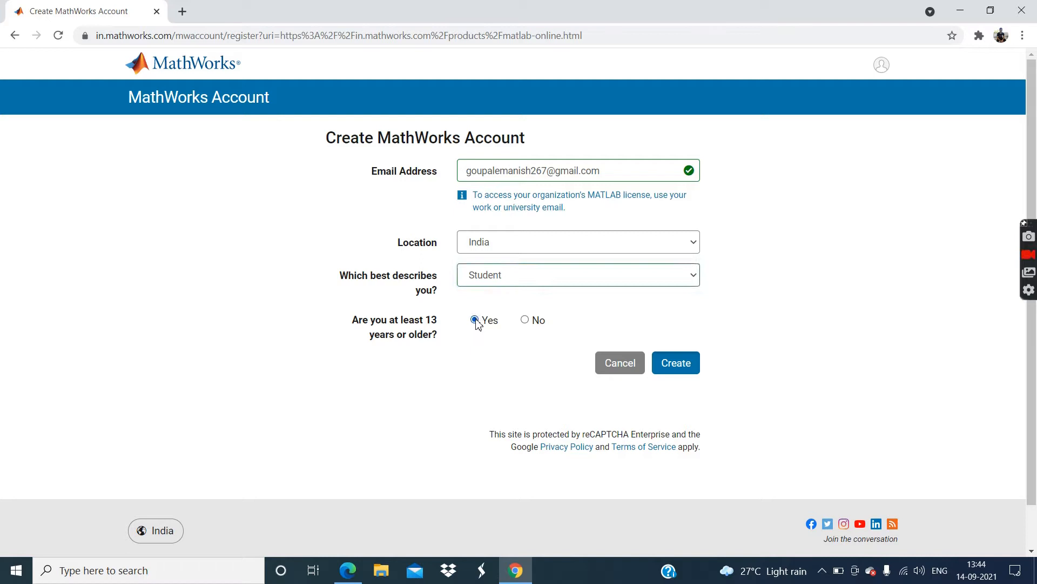
{"action": "left_click", "coordinate": [677, 364]}
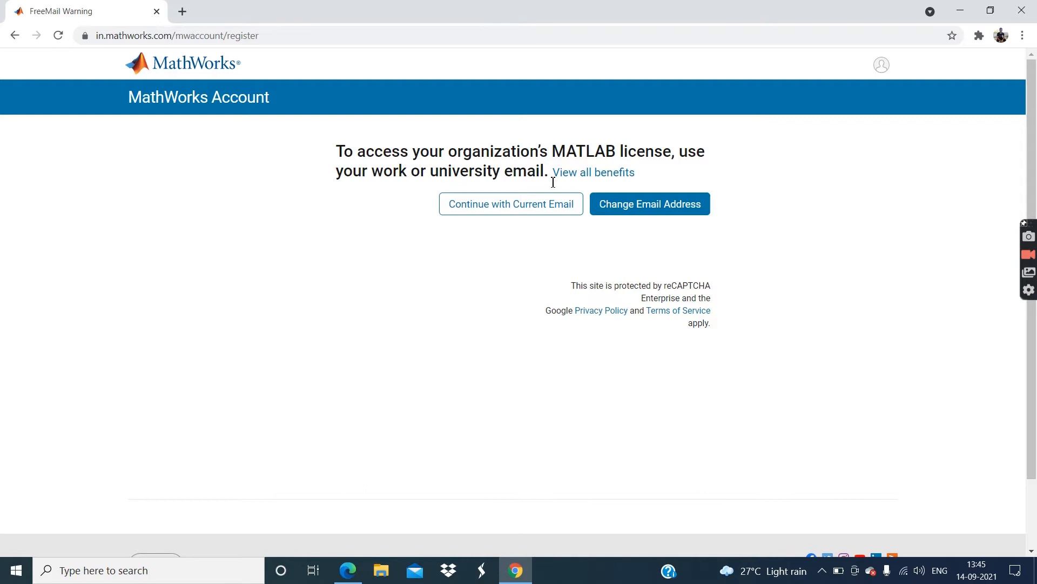
Continue with the current email and switch to the Gmail verification message.
{"action": "left_click", "coordinate": [501, 209]}
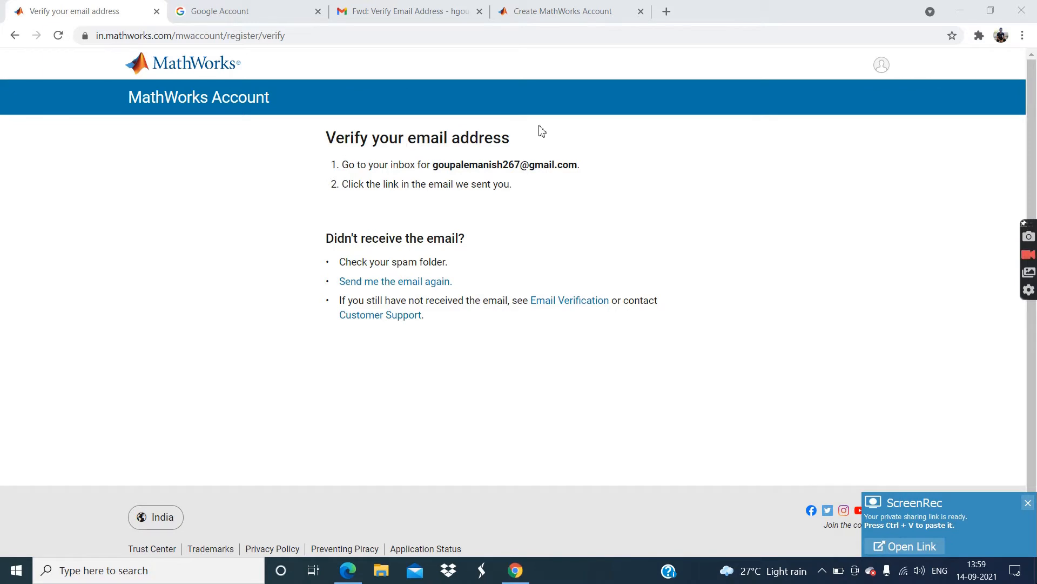
{"action": "left_click", "coordinate": [379, 15]}
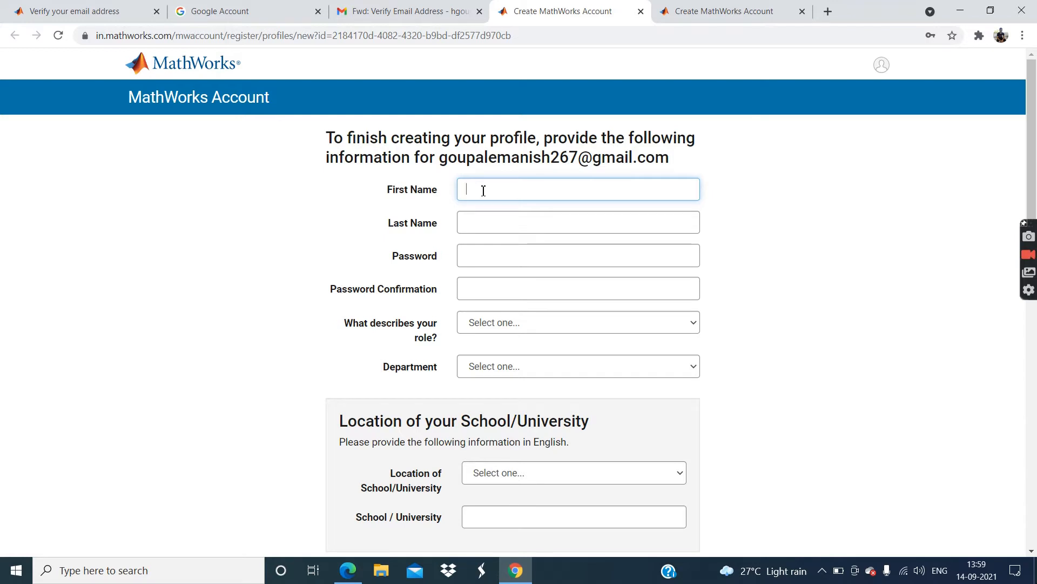
{"action": "type", "text": "Manish"}
Fill in last name, password, department Electrical and Computer Engineering, and school location India.
{"action": "left_click", "coordinate": [473, 223]}
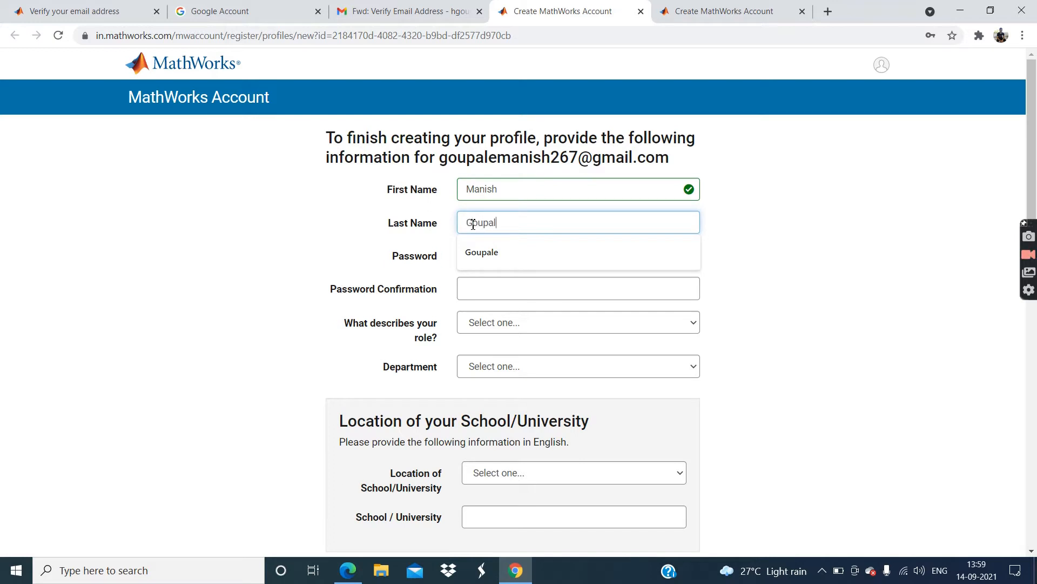
{"action": "type", "text": "e"}
{"action": "left_click", "coordinate": [472, 259]}
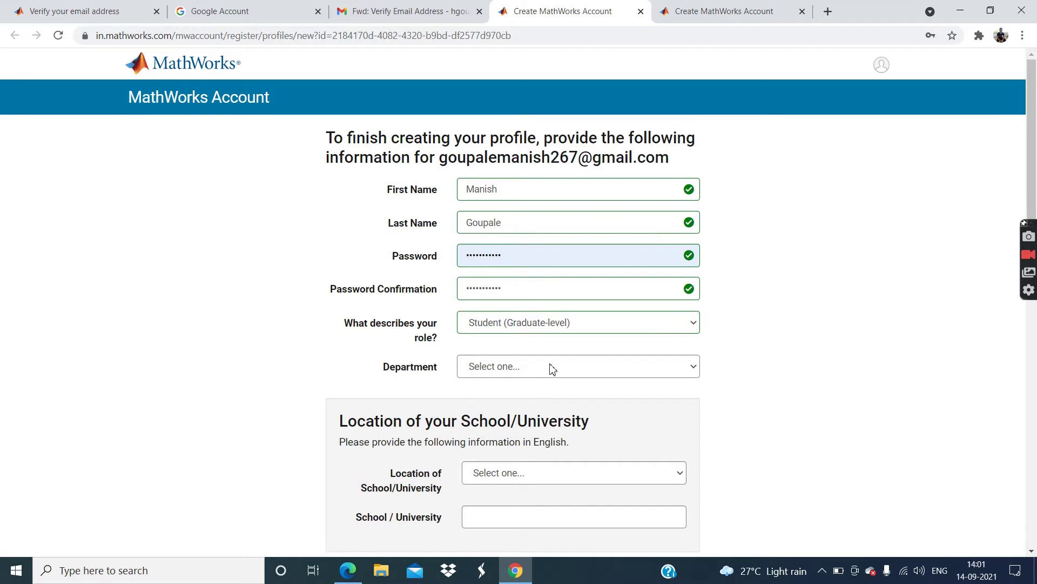
{"action": "left_click", "coordinate": [559, 367]}
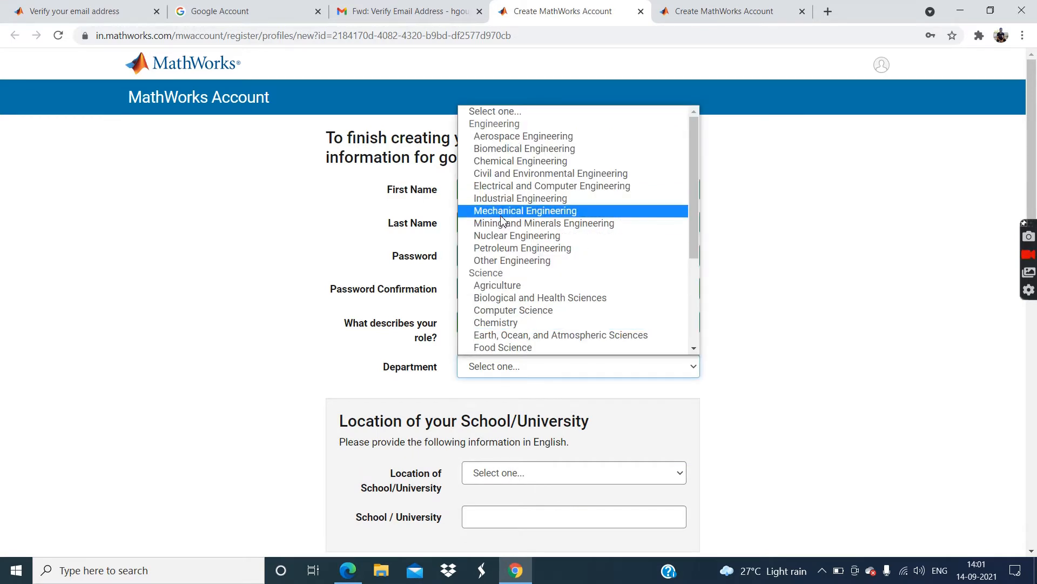
{"action": "left_click", "coordinate": [545, 185]}
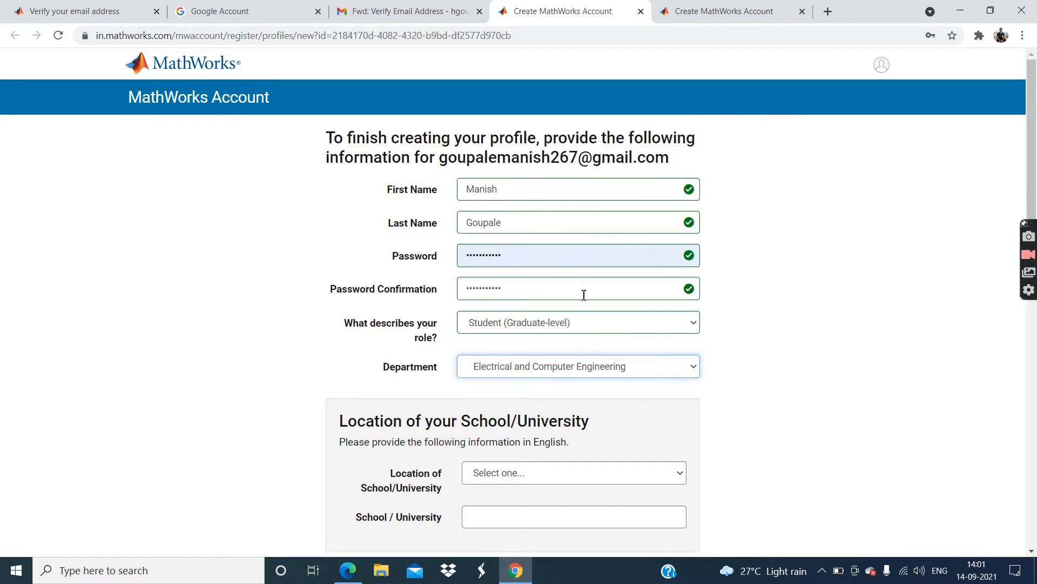
{"action": "scroll", "coordinate": [568, 438], "scroll_direction": "down", "scroll_amount": 2}
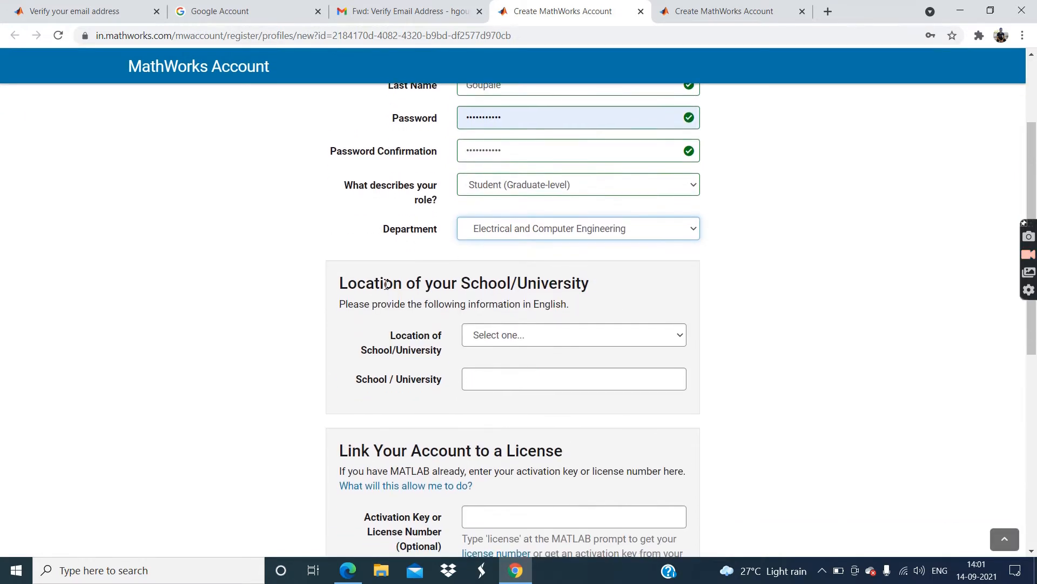
{"action": "left_click", "coordinate": [681, 335]}
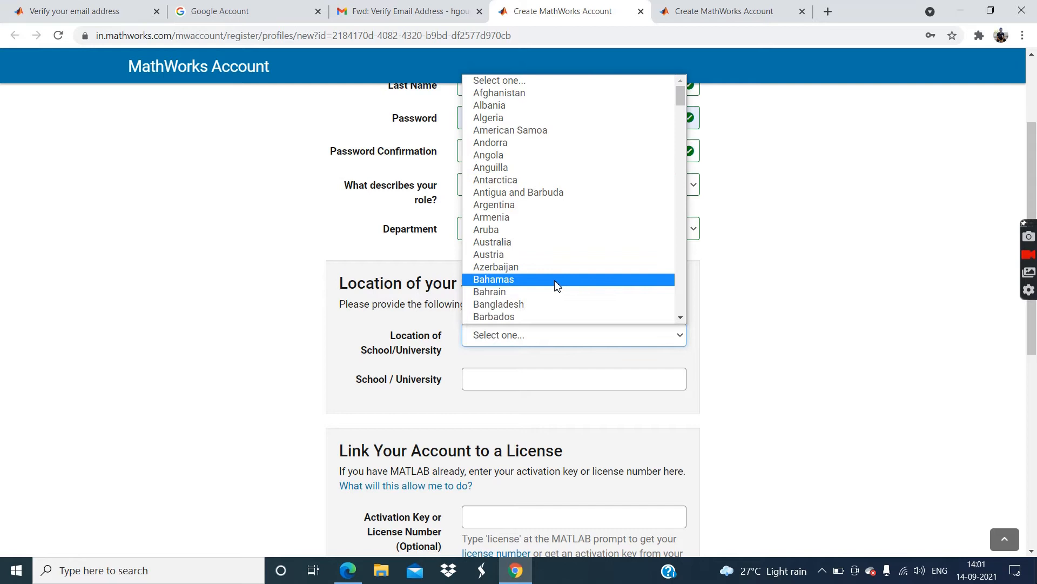
{"action": "scroll", "coordinate": [556, 286], "scroll_direction": "down", "scroll_amount": 3}
{"action": "scroll", "coordinate": [556, 286], "scroll_direction": "down", "scroll_amount": 3}
{"action": "scroll", "coordinate": [556, 286], "scroll_direction": "down", "scroll_amount": 2}
{"action": "scroll", "coordinate": [556, 286], "scroll_direction": "down", "scroll_amount": 4}
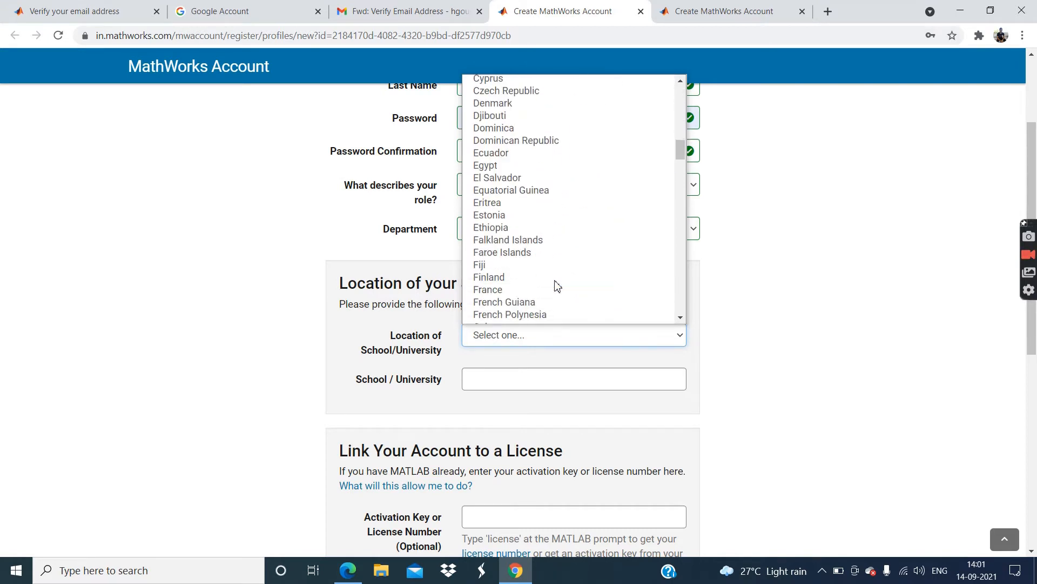
{"action": "scroll", "coordinate": [556, 286], "scroll_direction": "down", "scroll_amount": 2}
{"action": "scroll", "coordinate": [556, 285], "scroll_direction": "down", "scroll_amount": 2}
{"action": "scroll", "coordinate": [557, 285], "scroll_direction": "down", "scroll_amount": 4}
{"action": "scroll", "coordinate": [556, 285], "scroll_direction": "down", "scroll_amount": 2}
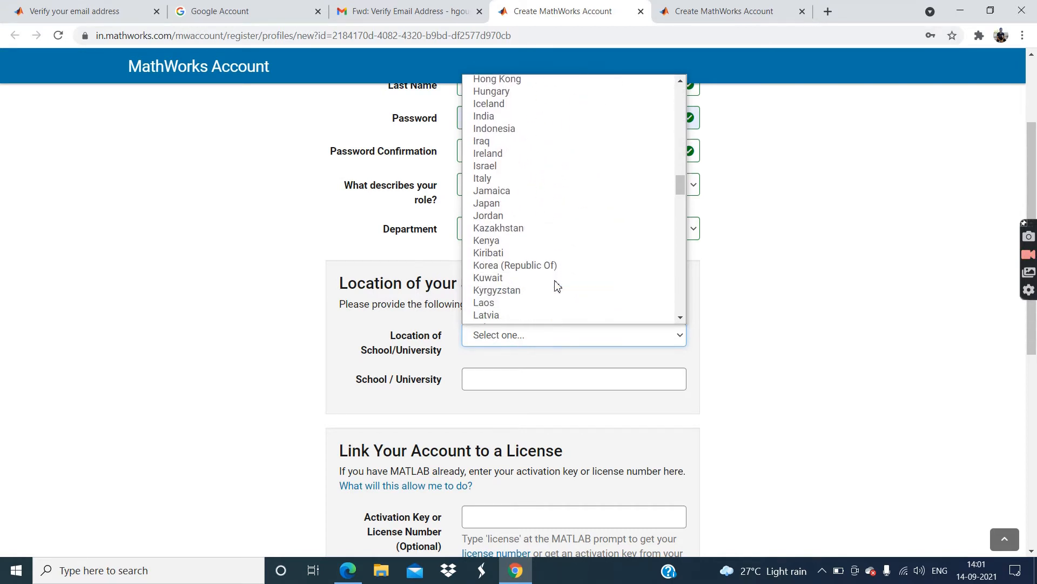
{"action": "scroll", "coordinate": [557, 286], "scroll_direction": "down", "scroll_amount": 4}
{"action": "scroll", "coordinate": [555, 285], "scroll_direction": "down", "scroll_amount": 2}
{"action": "scroll", "coordinate": [557, 285], "scroll_direction": "up", "scroll_amount": 6}
{"action": "scroll", "coordinate": [556, 285], "scroll_direction": "up", "scroll_amount": 4}
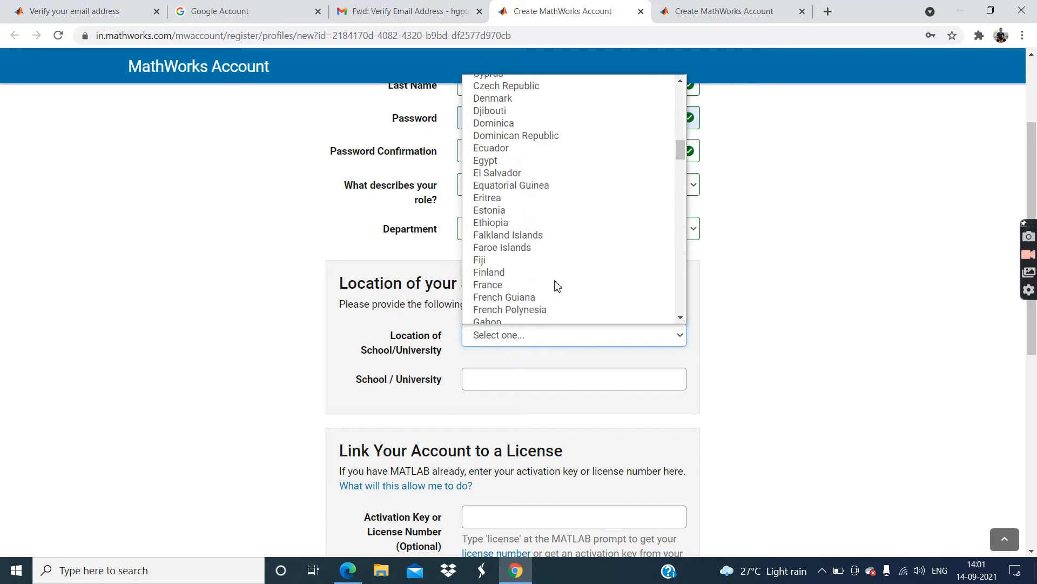
{"action": "scroll", "coordinate": [556, 286], "scroll_direction": "up", "scroll_amount": 4}
{"action": "scroll", "coordinate": [556, 286], "scroll_direction": "up", "scroll_amount": 2}
{"action": "scroll", "coordinate": [556, 285], "scroll_direction": "up", "scroll_amount": 1}
{"action": "scroll", "coordinate": [556, 286], "scroll_direction": "down", "scroll_amount": 4}
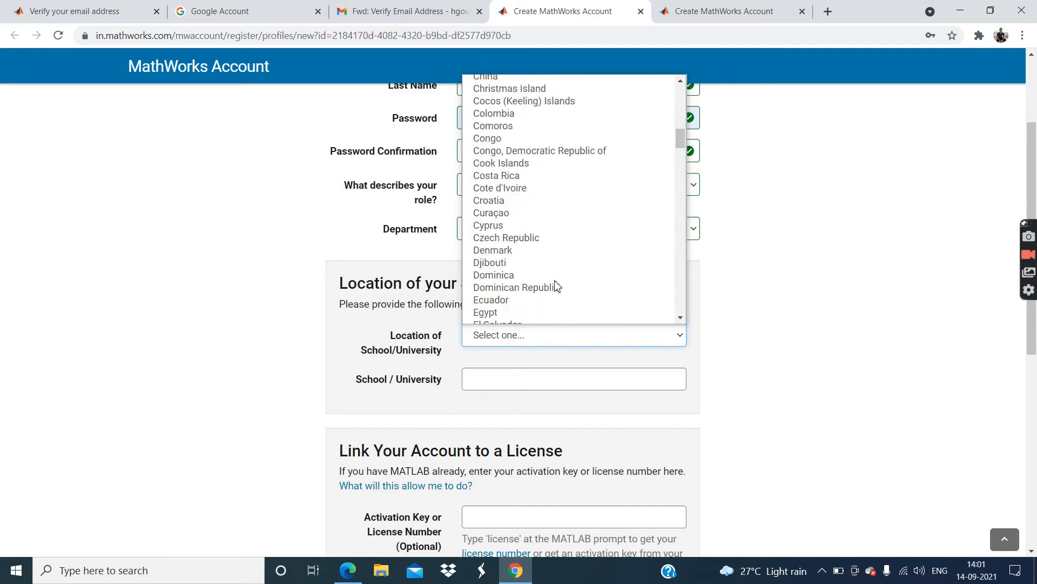
{"action": "scroll", "coordinate": [556, 286], "scroll_direction": "down", "scroll_amount": 3}
{"action": "scroll", "coordinate": [556, 285], "scroll_direction": "down", "scroll_amount": 2}
{"action": "scroll", "coordinate": [557, 285], "scroll_direction": "down", "scroll_amount": 3}
{"action": "scroll", "coordinate": [556, 285], "scroll_direction": "down", "scroll_amount": 4}
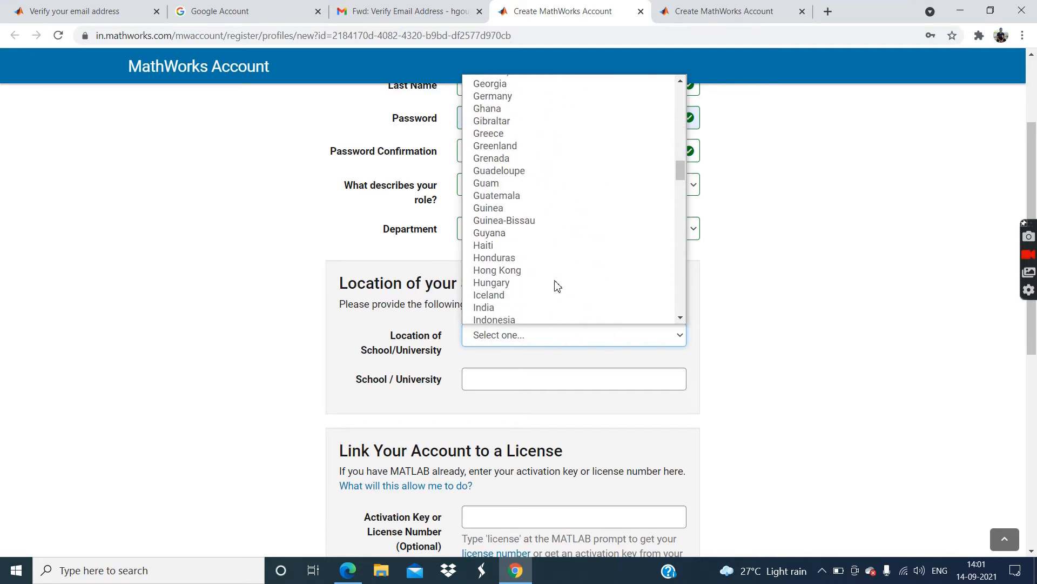
{"action": "scroll", "coordinate": [556, 286], "scroll_direction": "down", "scroll_amount": 2}
{"action": "scroll", "coordinate": [556, 285], "scroll_direction": "down", "scroll_amount": 1}
{"action": "scroll", "coordinate": [556, 285], "scroll_direction": "up", "scroll_amount": 2}
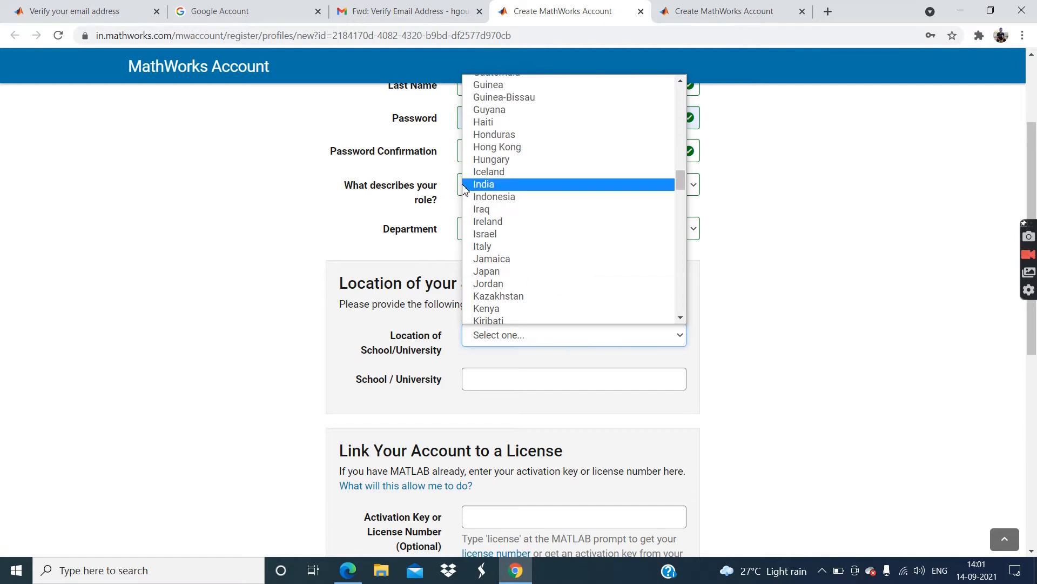
{"action": "left_click", "coordinate": [480, 190]}
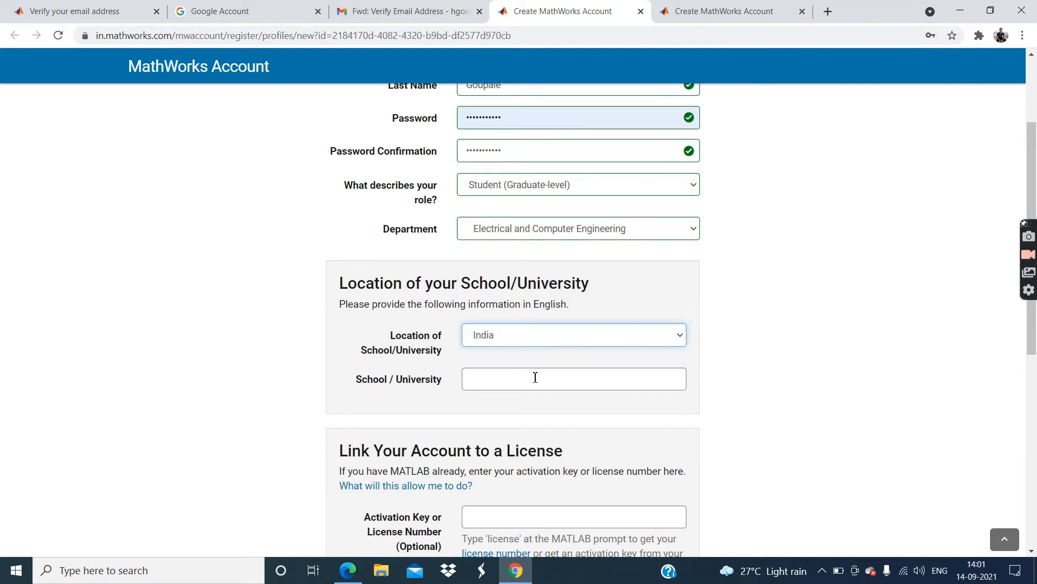
Pick the suggested university, accept the Online Services Agreement and create the account.
{"action": "left_click", "coordinate": [508, 375]}
{"action": "left_click", "coordinate": [535, 400]}
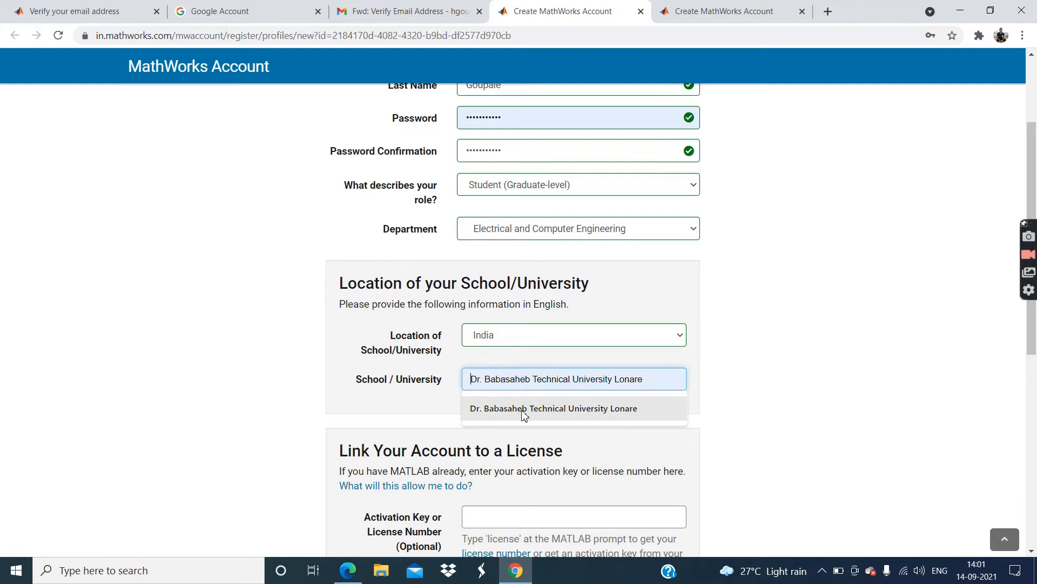
{"action": "left_click", "coordinate": [523, 409]}
{"action": "scroll", "coordinate": [604, 429], "scroll_direction": "down", "scroll_amount": 2}
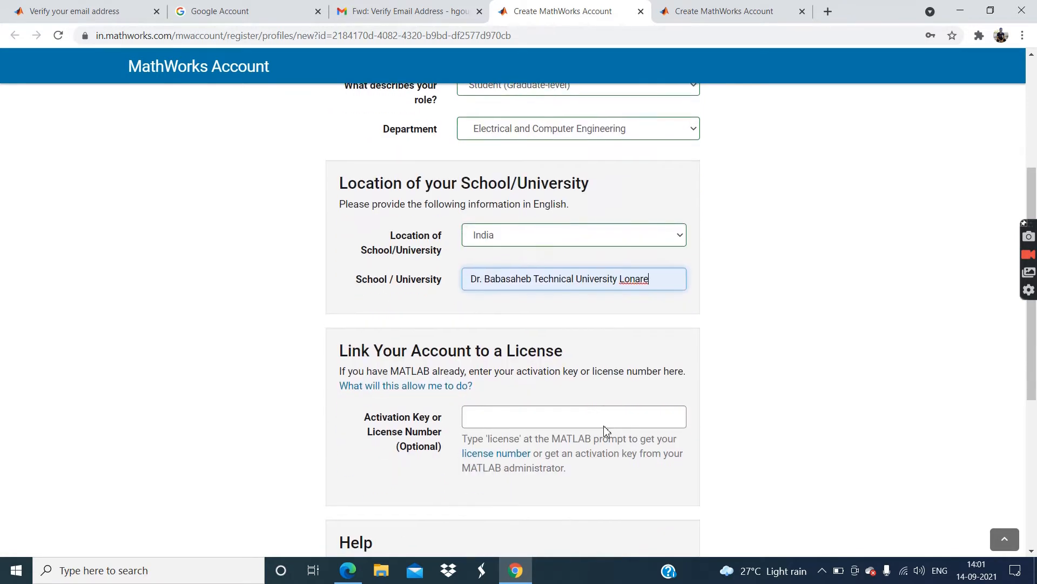
{"action": "scroll", "coordinate": [660, 335], "scroll_direction": "down", "scroll_amount": 3}
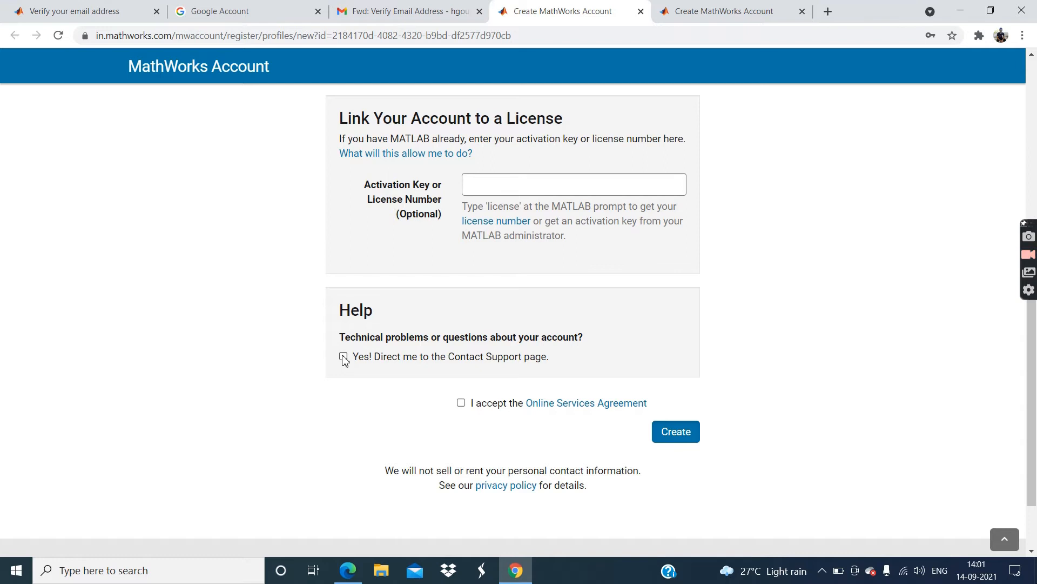
{"action": "left_click", "coordinate": [675, 431]}
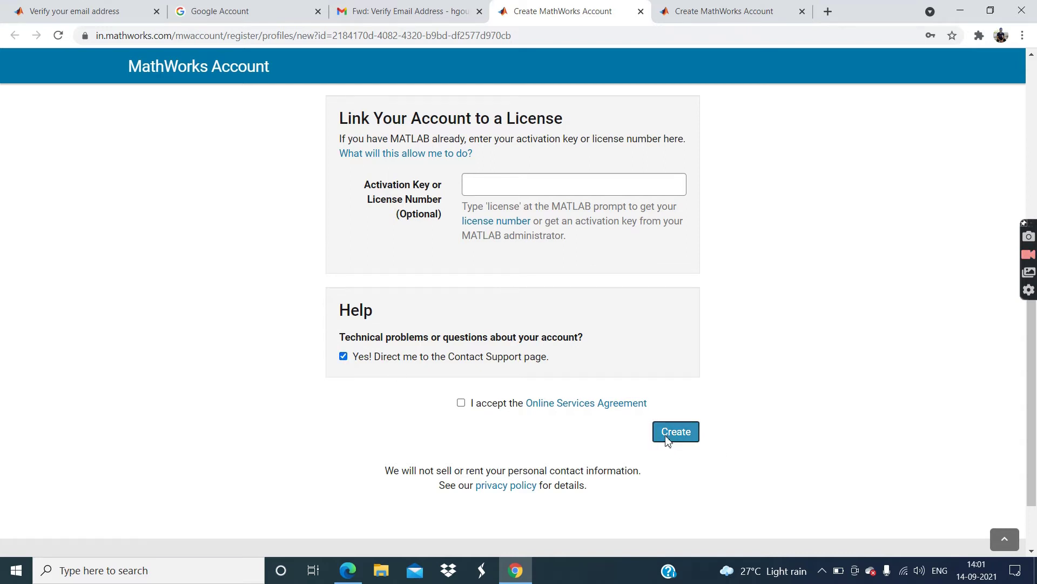
{"action": "left_click", "coordinate": [461, 403]}
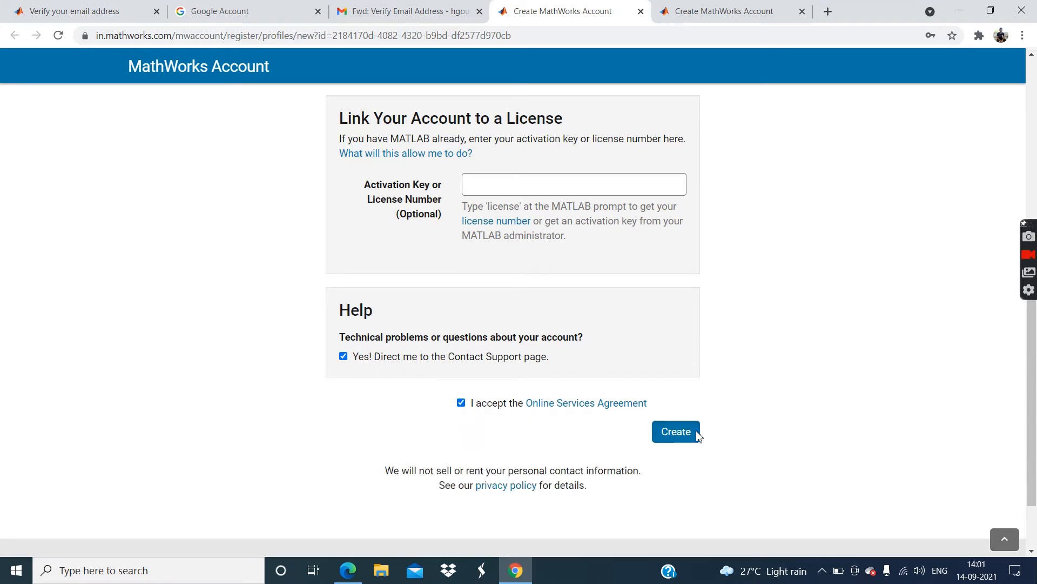
{"action": "left_click", "coordinate": [676, 432]}
{"action": "left_click", "coordinate": [678, 438]}
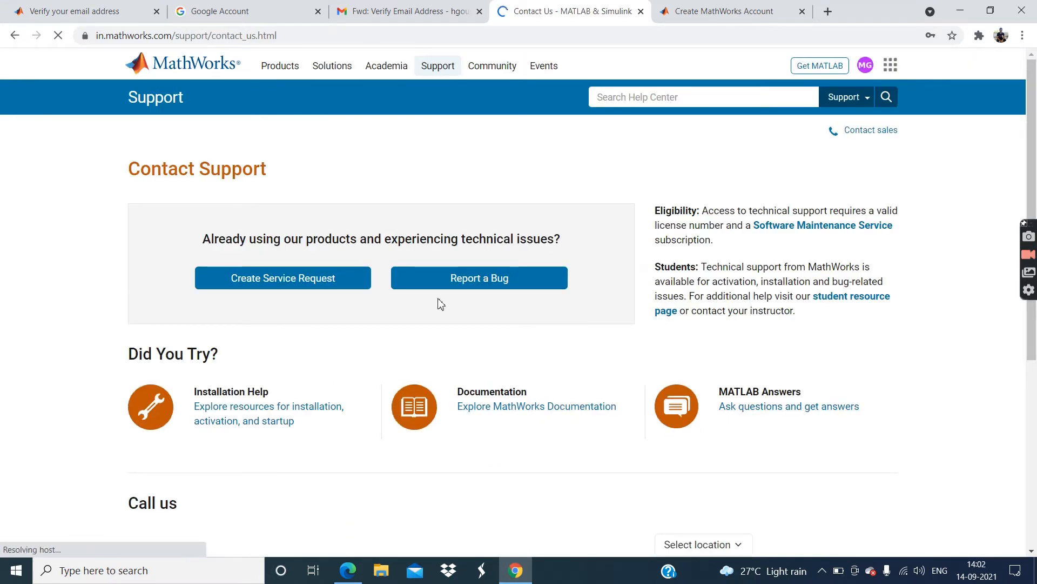
Search the Help Center for 'Matlab Simulink Training', returning 861 results.
{"action": "left_click", "coordinate": [656, 98]}
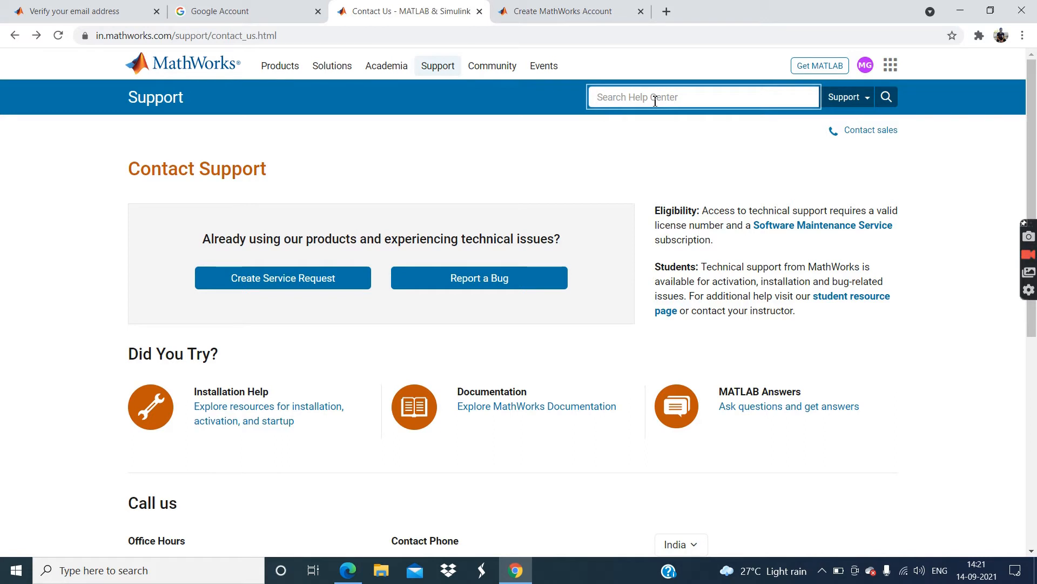
{"action": "type", "text": "M"}
{"action": "type", "text": "atlab S"}
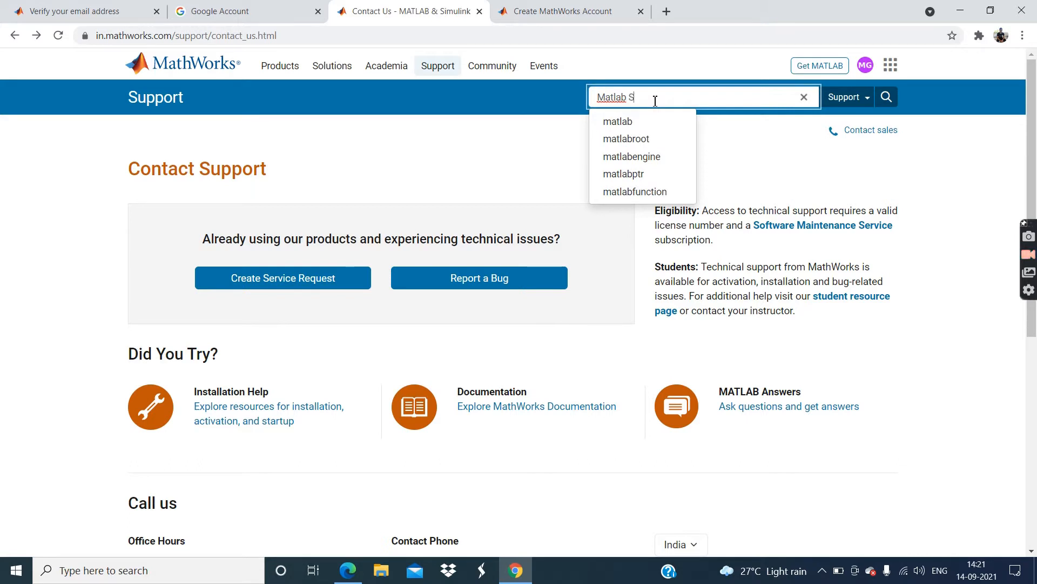
{"action": "type", "text": "imul"}
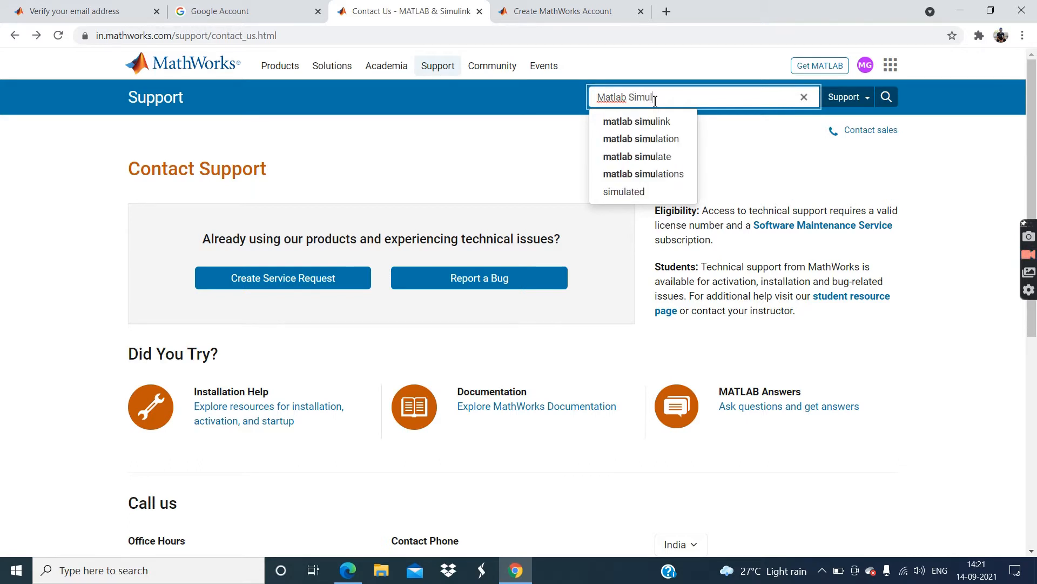
{"action": "type", "text": "ink"}
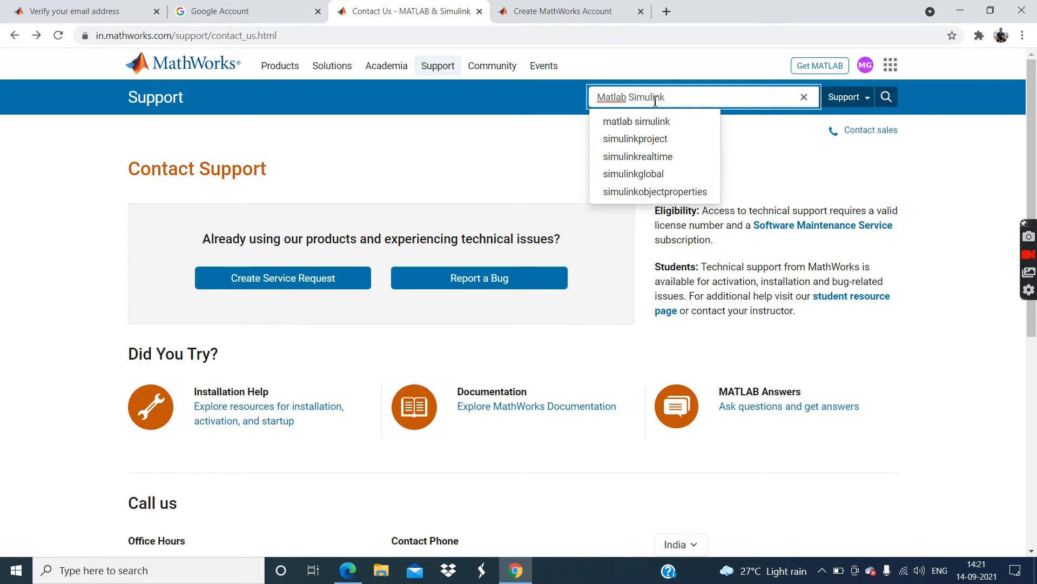
{"action": "type", "text": " Traini"}
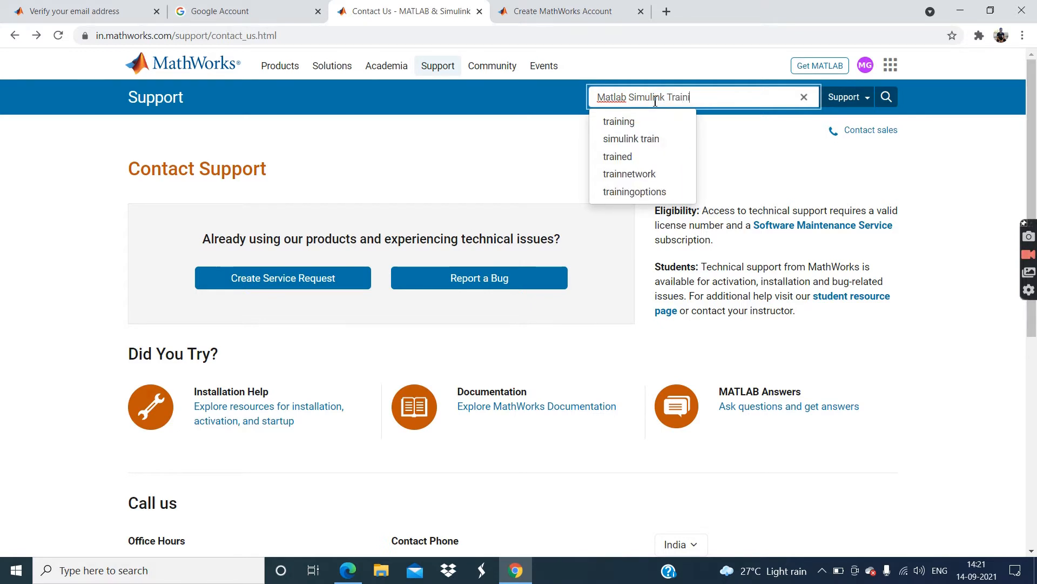
{"action": "type", "text": "ng"}
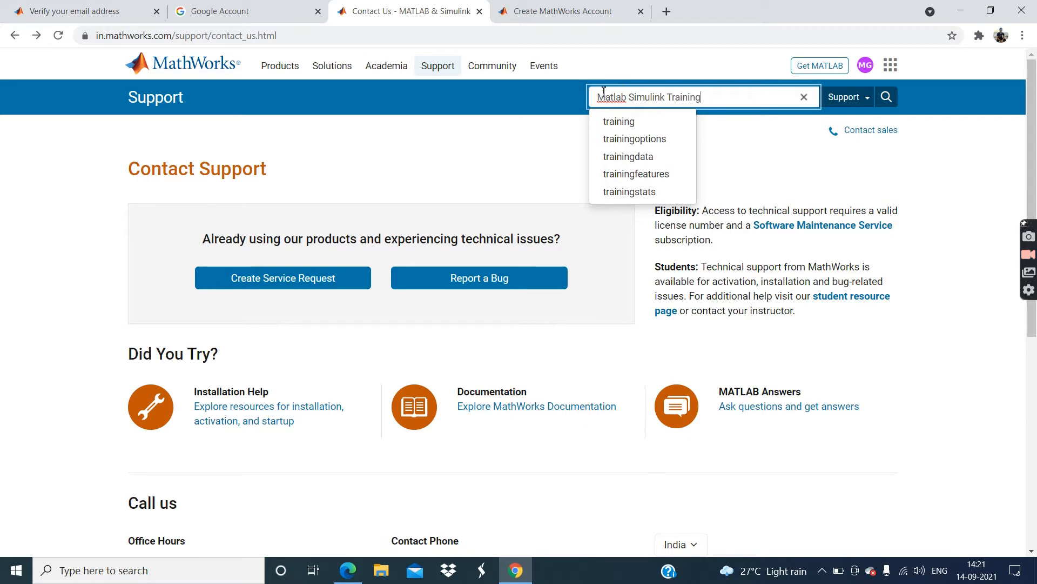
{"action": "left_click", "coordinate": [887, 98]}
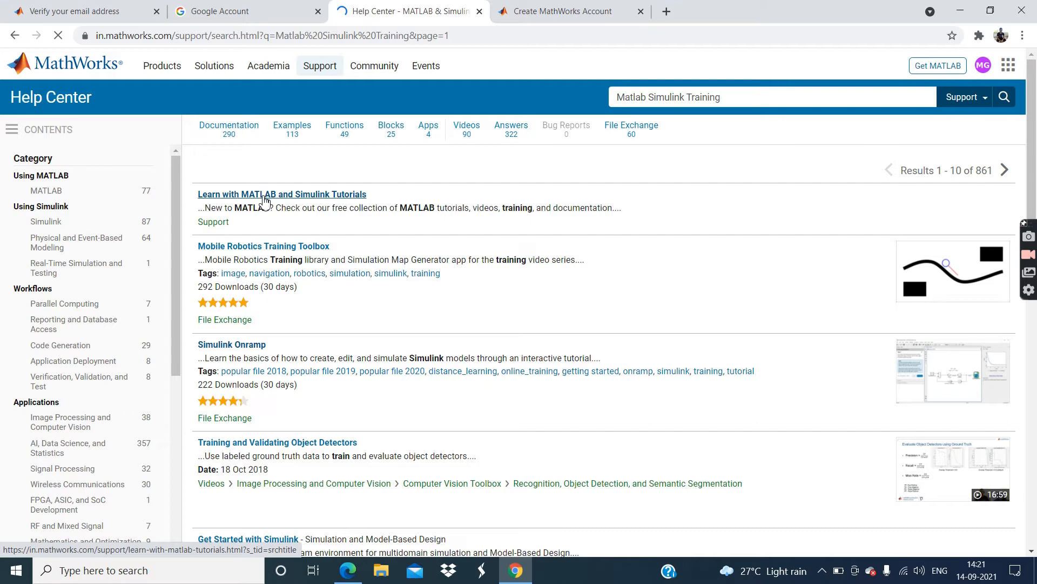
Go from the MATLAB and Simulink Tutorials result to the self-paced courses list.
{"action": "left_click", "coordinate": [266, 198]}
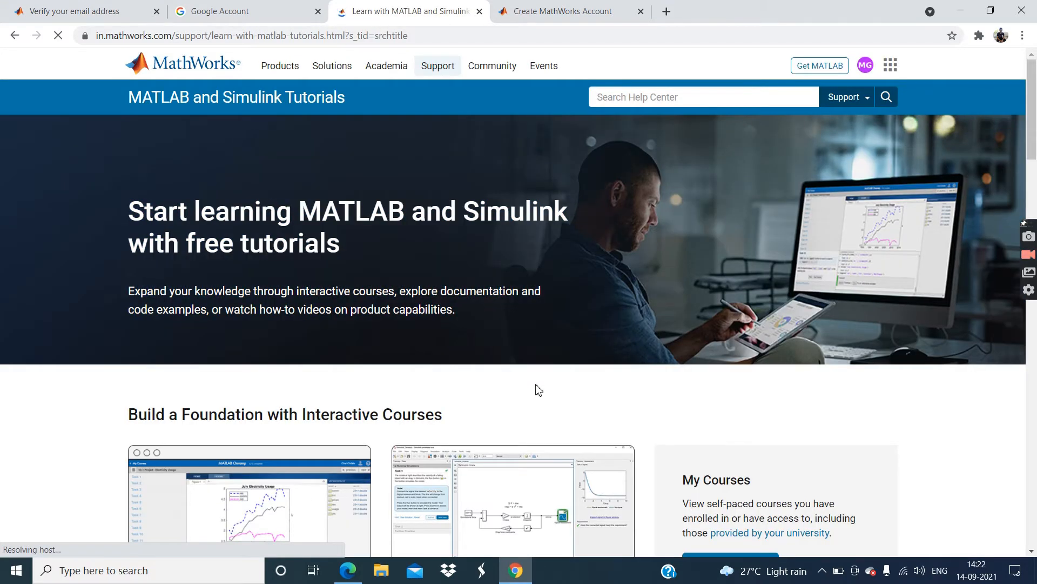
{"action": "scroll", "coordinate": [537, 390], "scroll_direction": "down", "scroll_amount": 3}
{"action": "scroll", "coordinate": [538, 390], "scroll_direction": "down", "scroll_amount": 2}
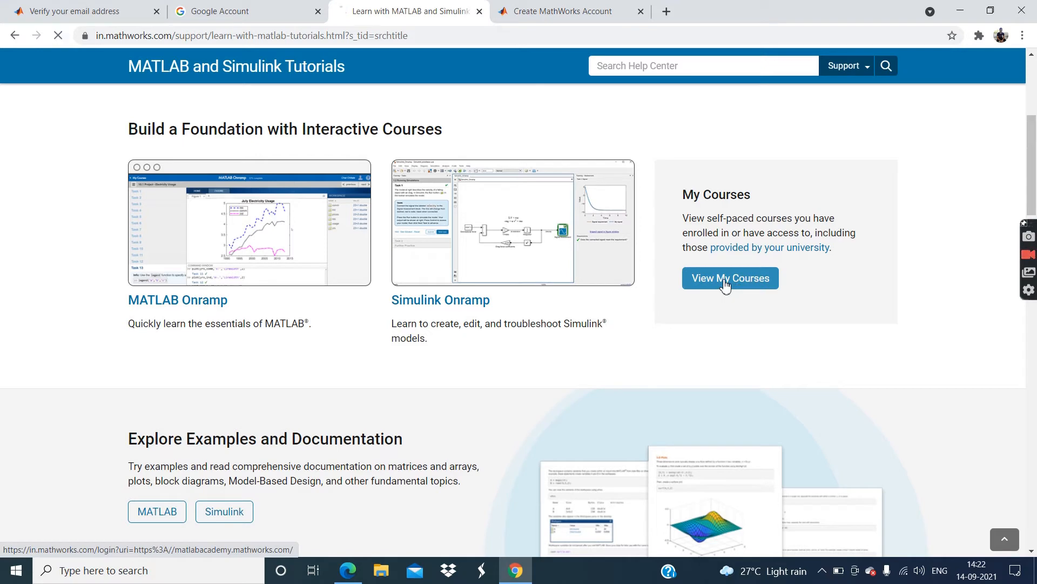
{"action": "left_click", "coordinate": [726, 280]}
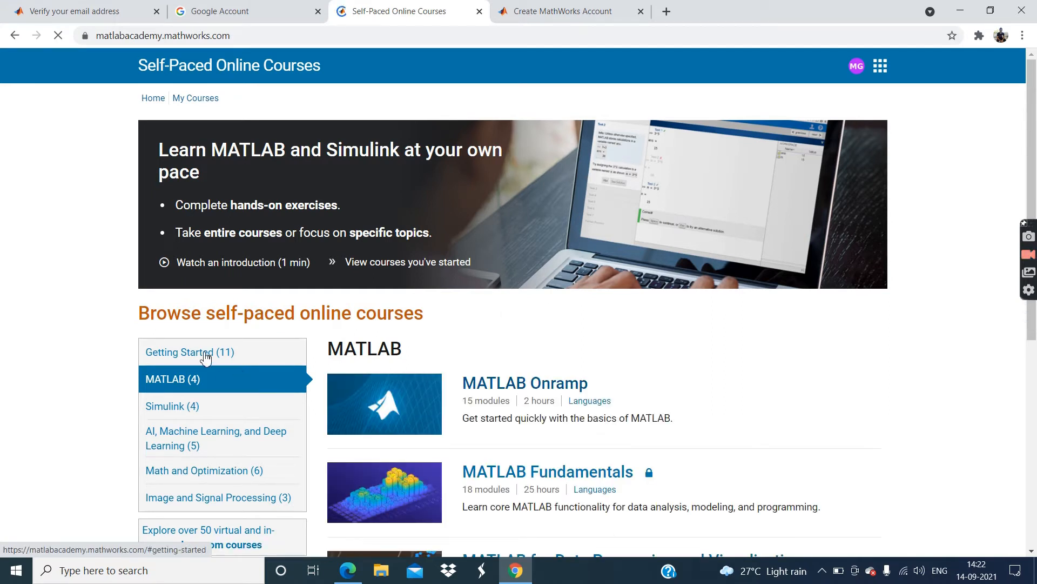
{"action": "scroll", "coordinate": [208, 399], "scroll_direction": "down", "scroll_amount": 1}
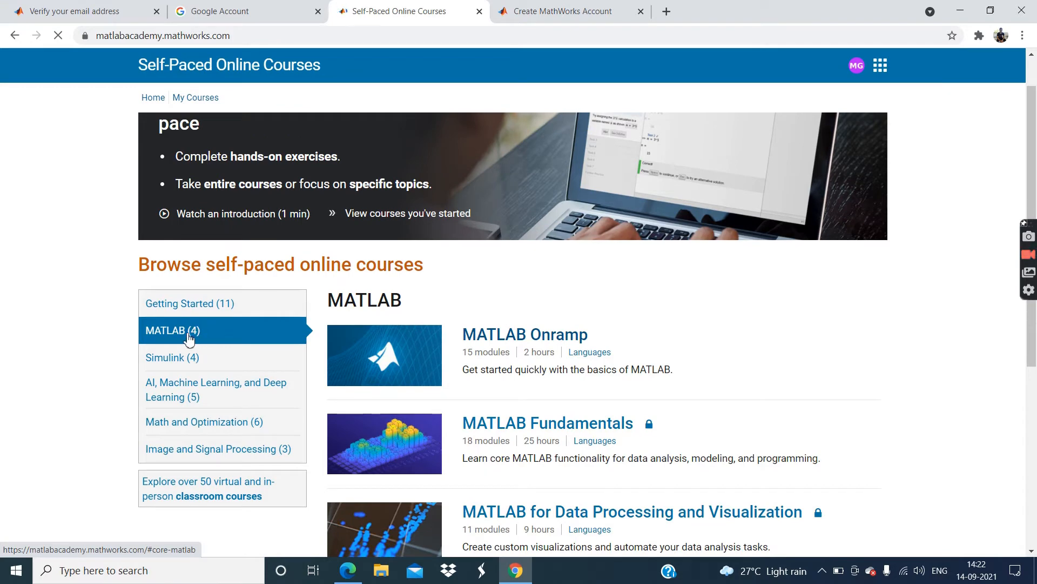
{"action": "scroll", "coordinate": [195, 362], "scroll_direction": "down", "scroll_amount": 2}
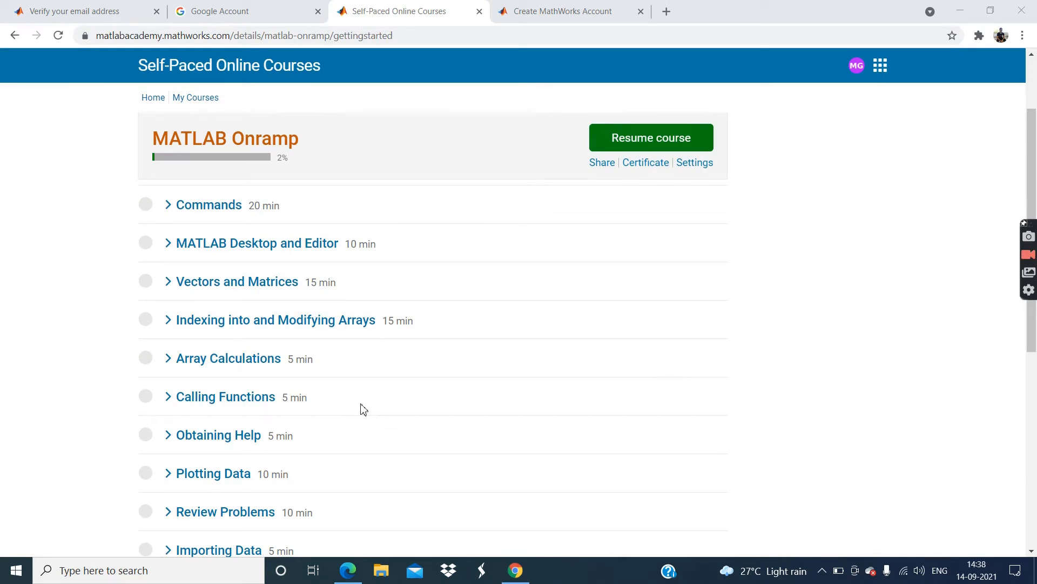
{"action": "scroll", "coordinate": [363, 409], "scroll_direction": "down", "scroll_amount": 2}
{"action": "scroll", "coordinate": [364, 408], "scroll_direction": "up", "scroll_amount": 5}
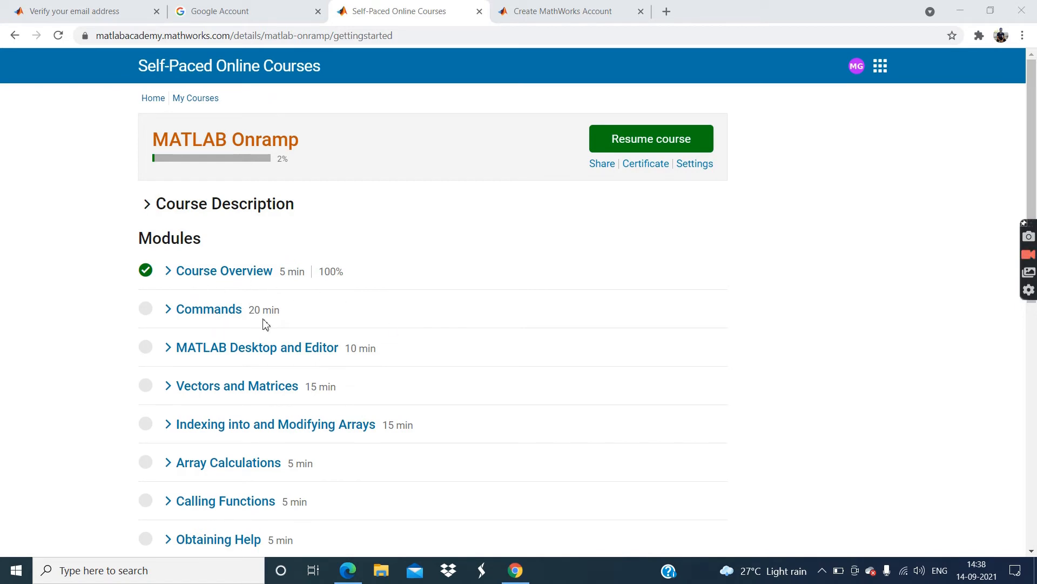
{"action": "scroll", "coordinate": [263, 321], "scroll_direction": "down", "scroll_amount": 1}
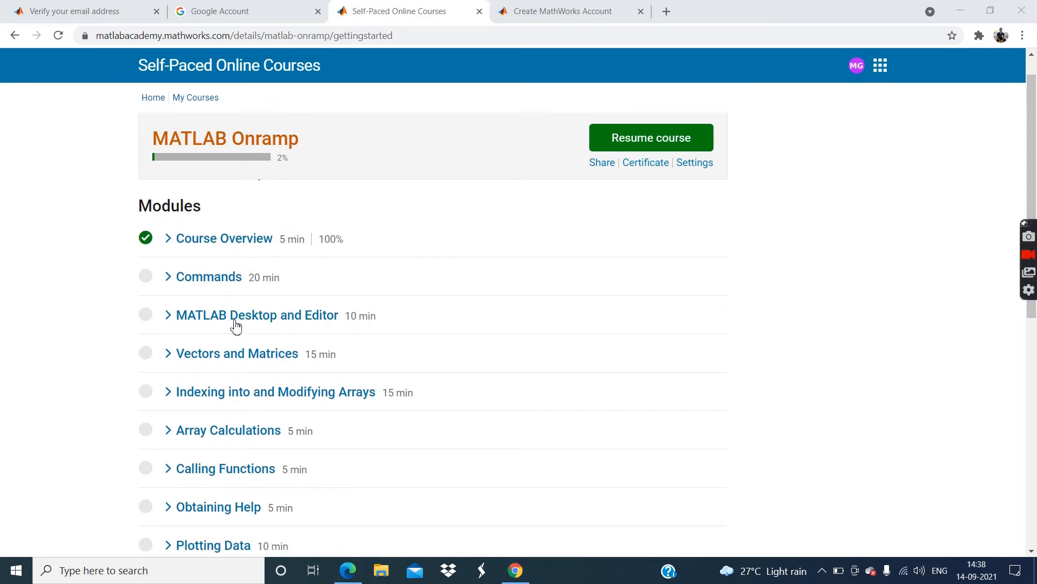
{"action": "scroll", "coordinate": [299, 327], "scroll_direction": "down", "scroll_amount": 1}
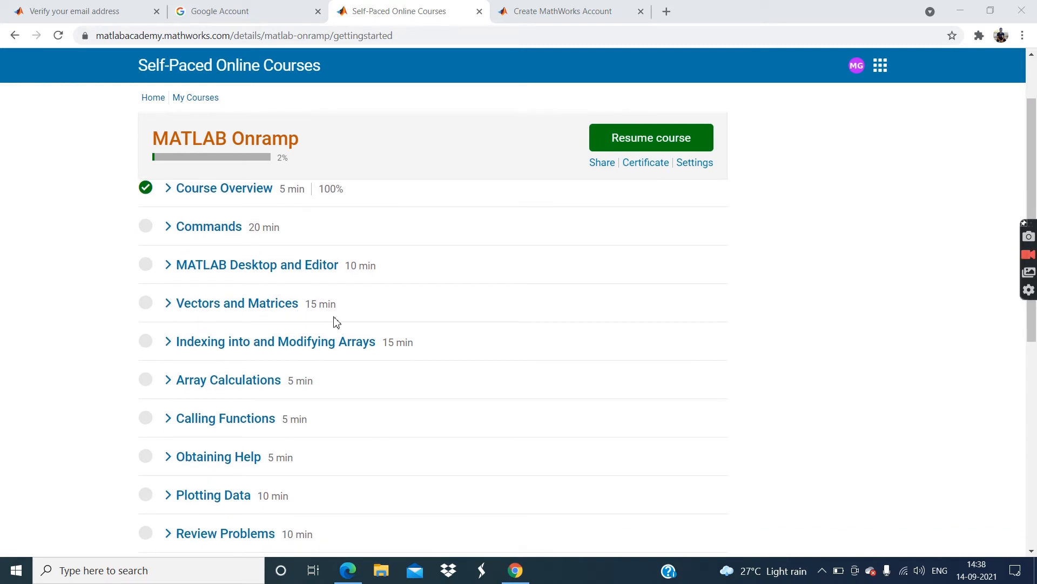
{"action": "scroll", "coordinate": [344, 324], "scroll_direction": "down", "scroll_amount": 1}
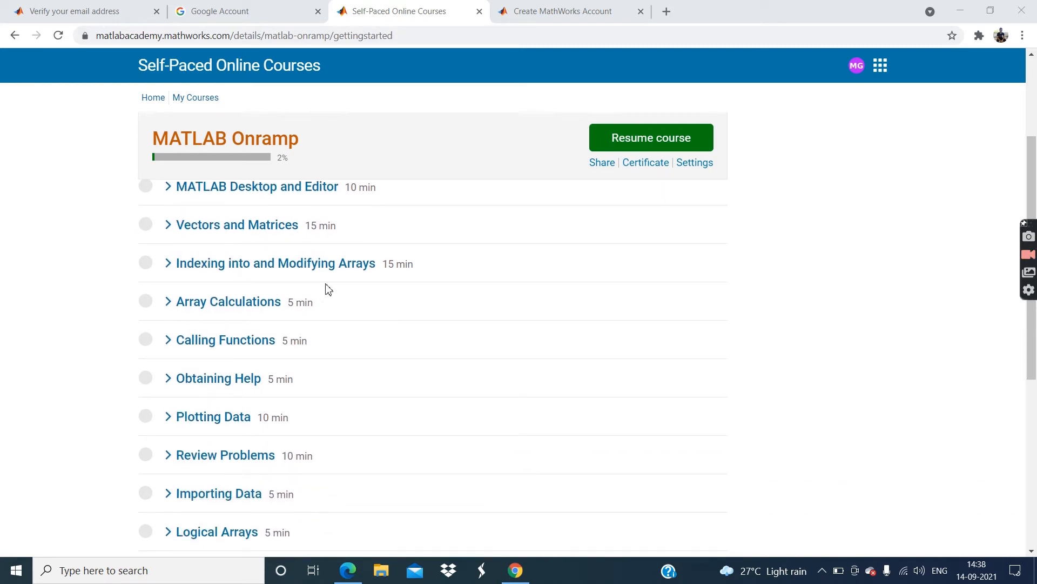
{"action": "scroll", "coordinate": [308, 300], "scroll_direction": "down", "scroll_amount": 1}
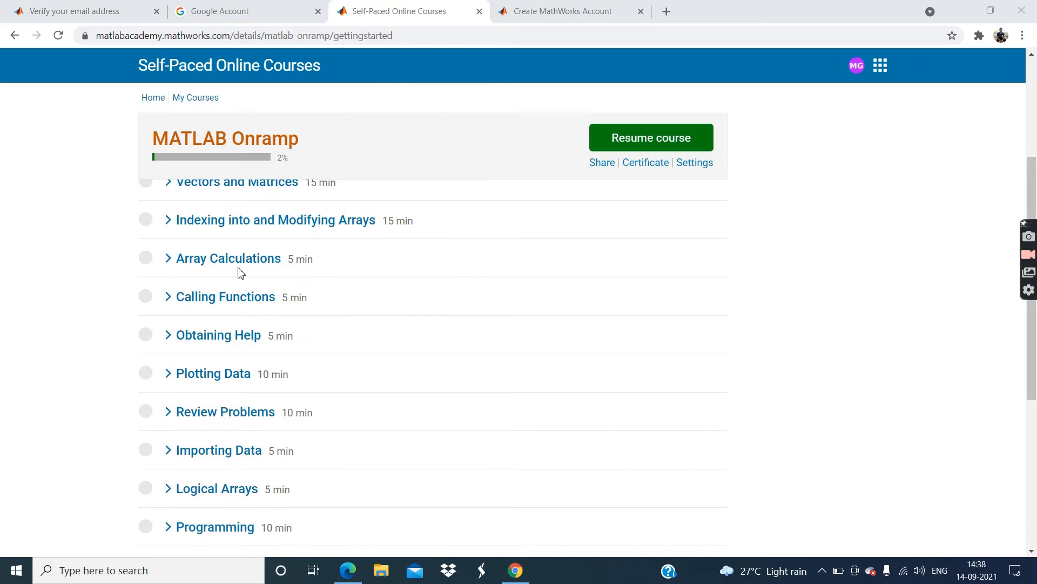
{"action": "scroll", "coordinate": [219, 320], "scroll_direction": "down", "scroll_amount": 1}
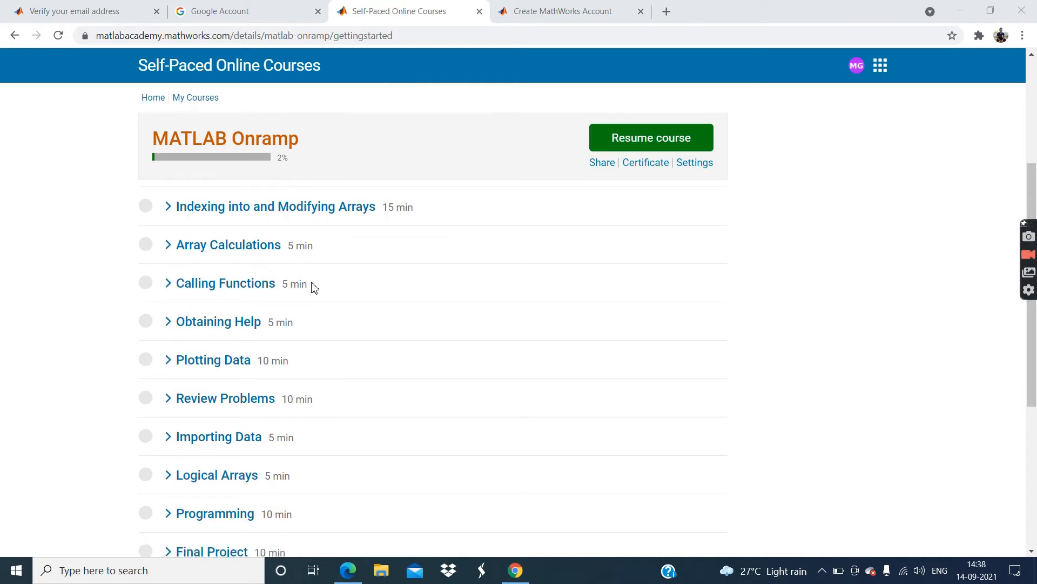
{"action": "scroll", "coordinate": [314, 286], "scroll_direction": "down", "scroll_amount": 1}
{"action": "scroll", "coordinate": [312, 286], "scroll_direction": "down", "scroll_amount": 1}
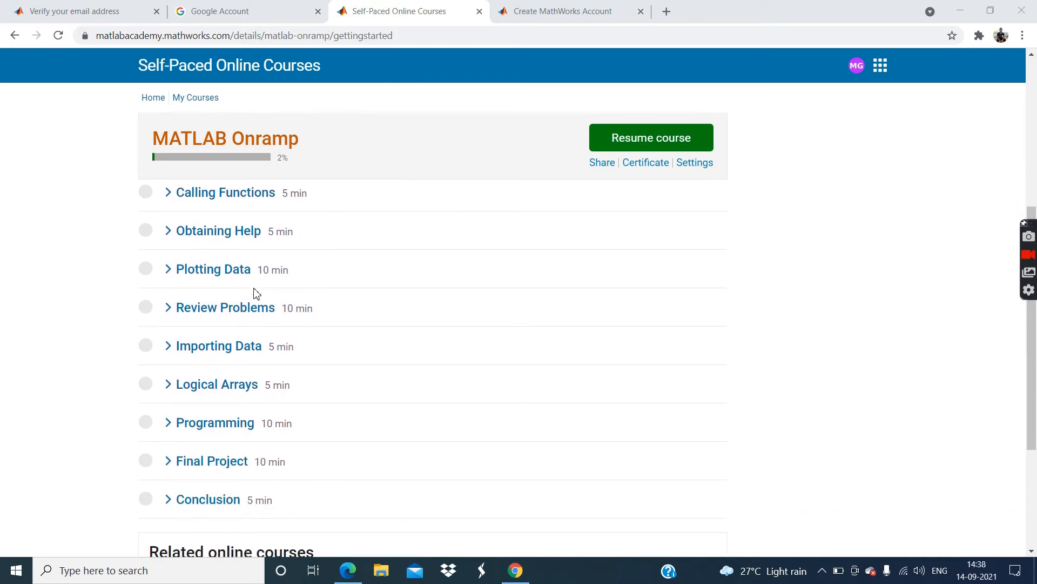
{"action": "scroll", "coordinate": [203, 337], "scroll_direction": "down", "scroll_amount": 1}
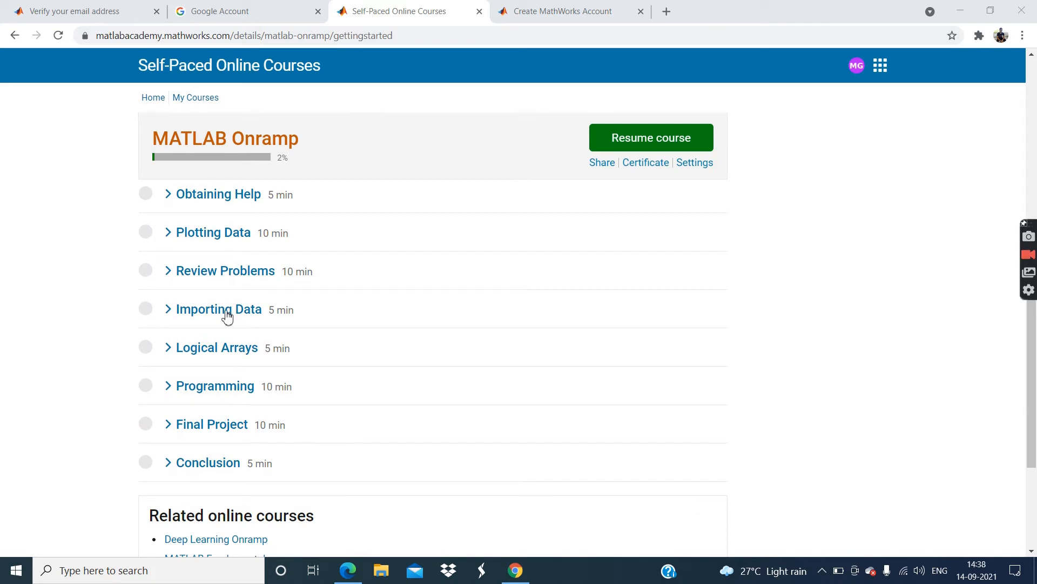
{"action": "scroll", "coordinate": [227, 314], "scroll_direction": "down", "scroll_amount": 1}
{"action": "scroll", "coordinate": [227, 318], "scroll_direction": "down", "scroll_amount": 1}
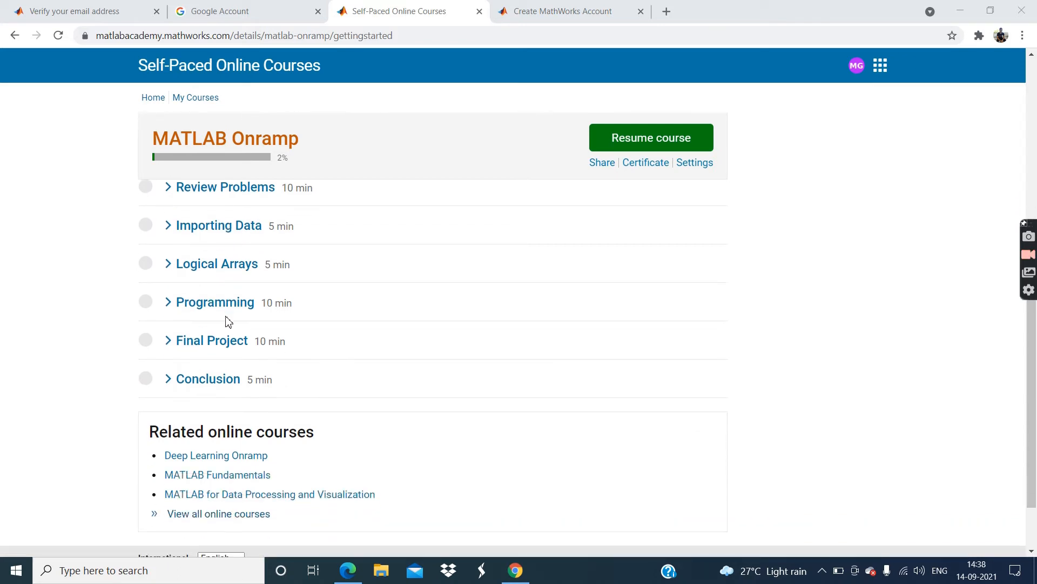
{"action": "scroll", "coordinate": [215, 348], "scroll_direction": "down", "scroll_amount": 1}
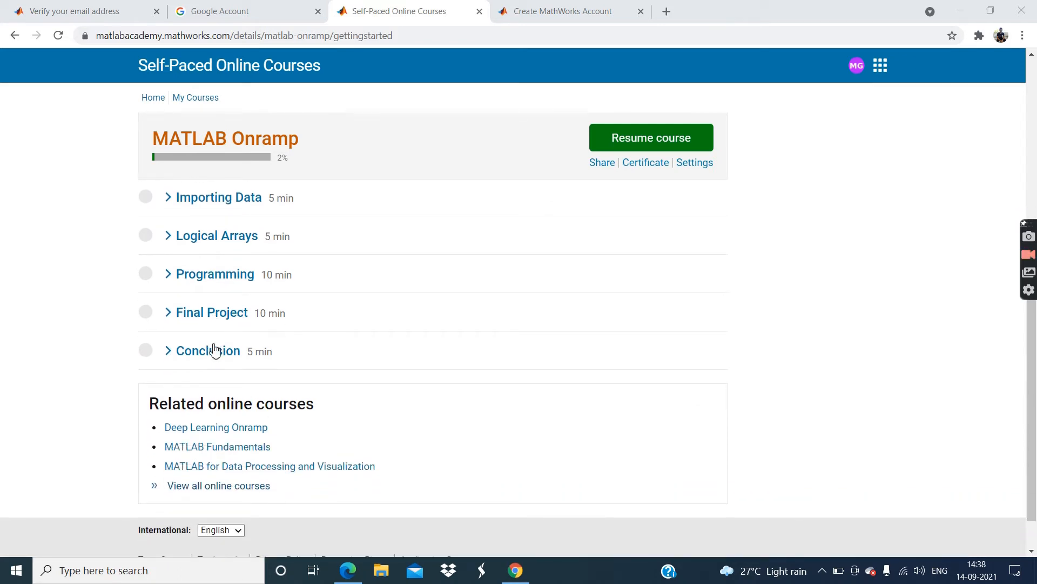
{"action": "scroll", "coordinate": [216, 348], "scroll_direction": "up", "scroll_amount": 5}
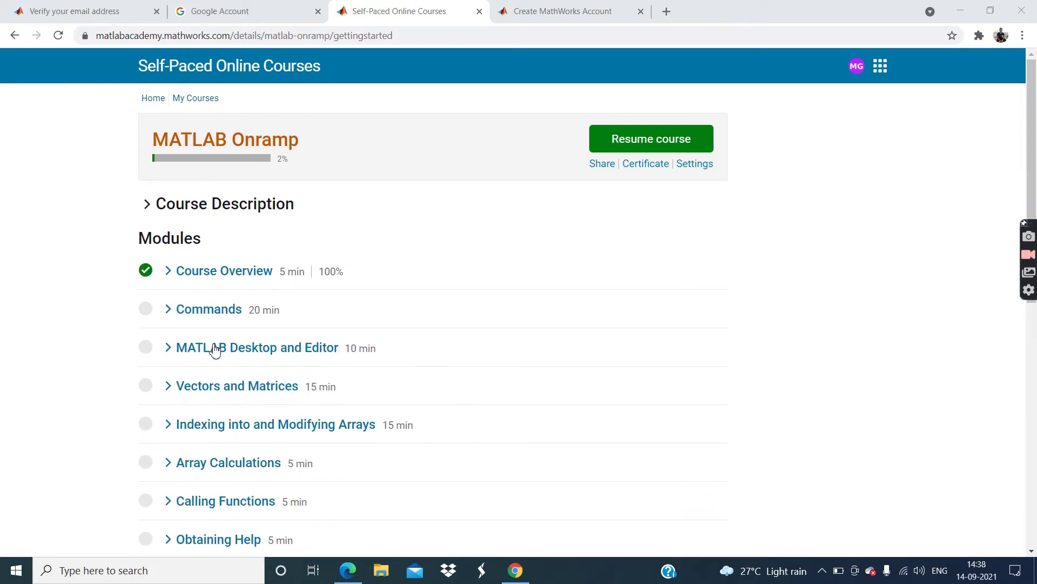
Resume MATLAB Onramp and play the Course Overview video to the end.
{"action": "left_click", "coordinate": [648, 147]}
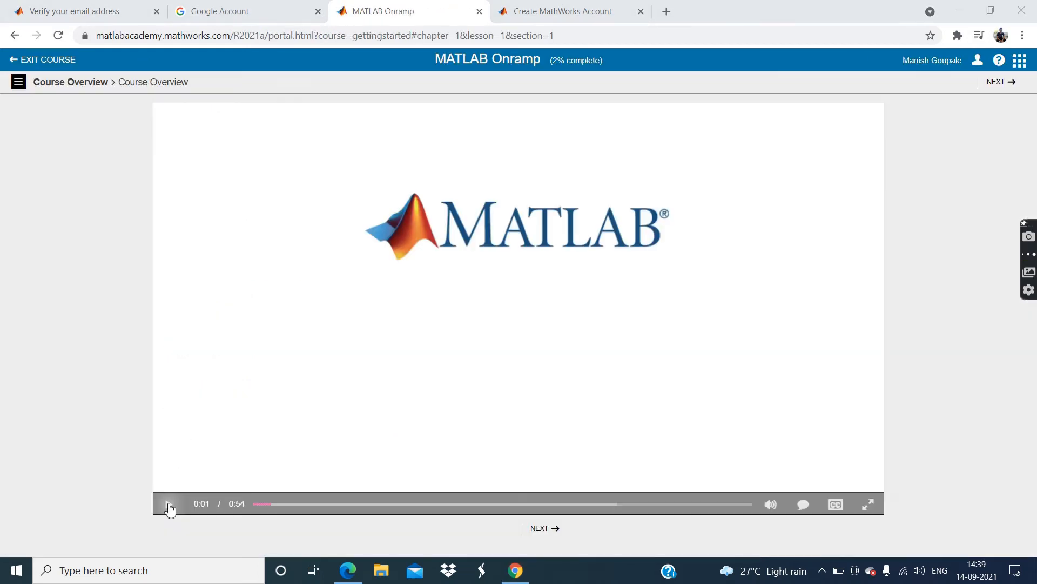
{"action": "left_click", "coordinate": [170, 503]}
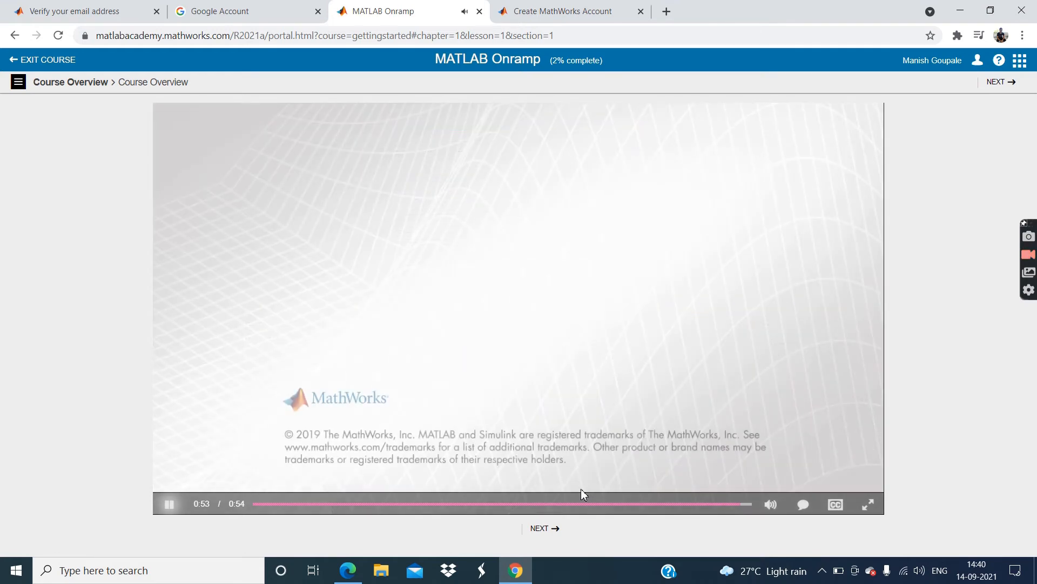
Run 3 * 5 to get 15, then m = 3 * 5, completing Tasks 1 and 2.
{"action": "left_click", "coordinate": [543, 530]}
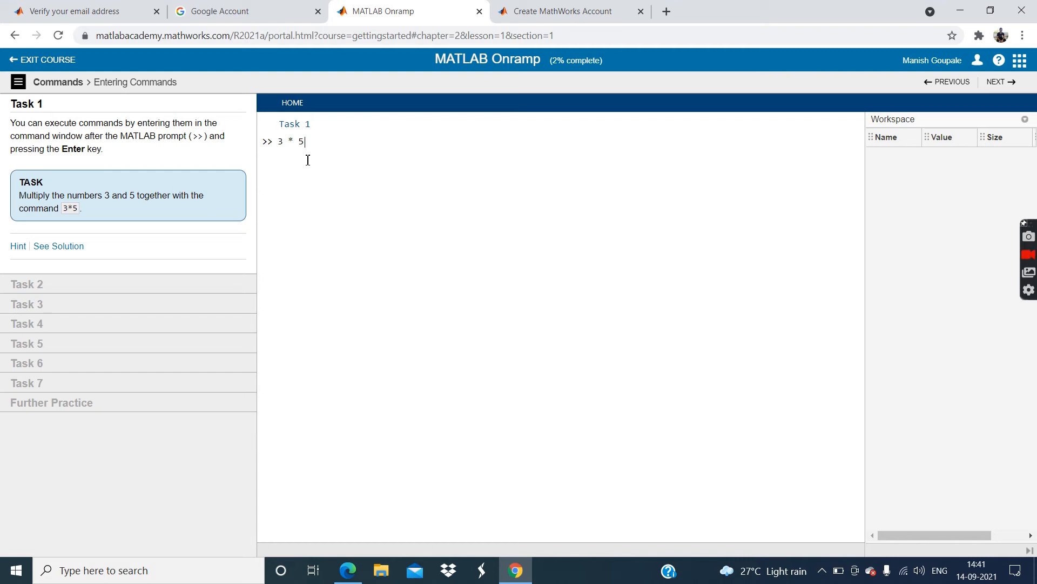
{"action": "key", "text": "Return"}
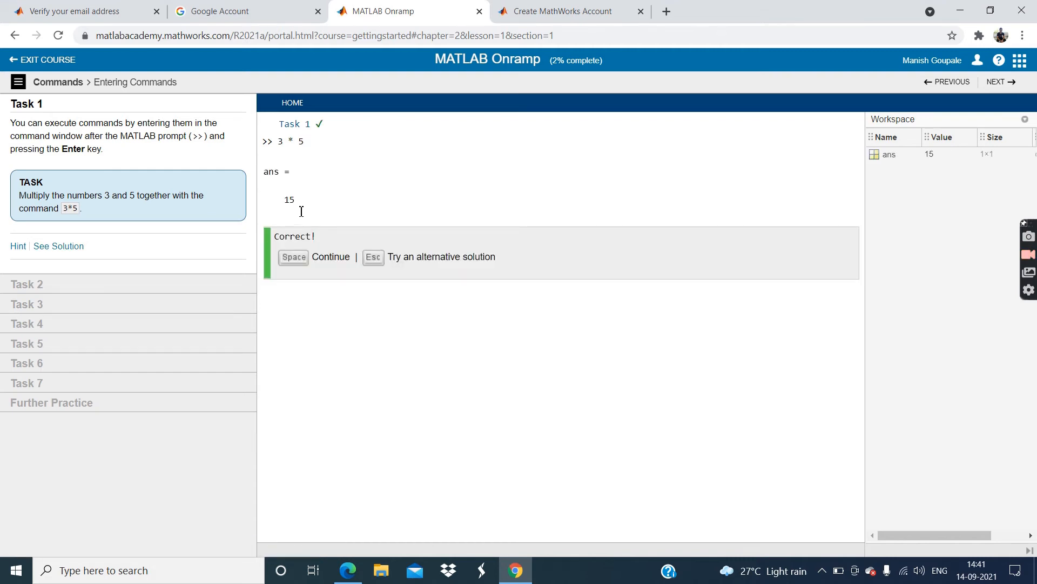
{"action": "left_click", "coordinate": [298, 261]}
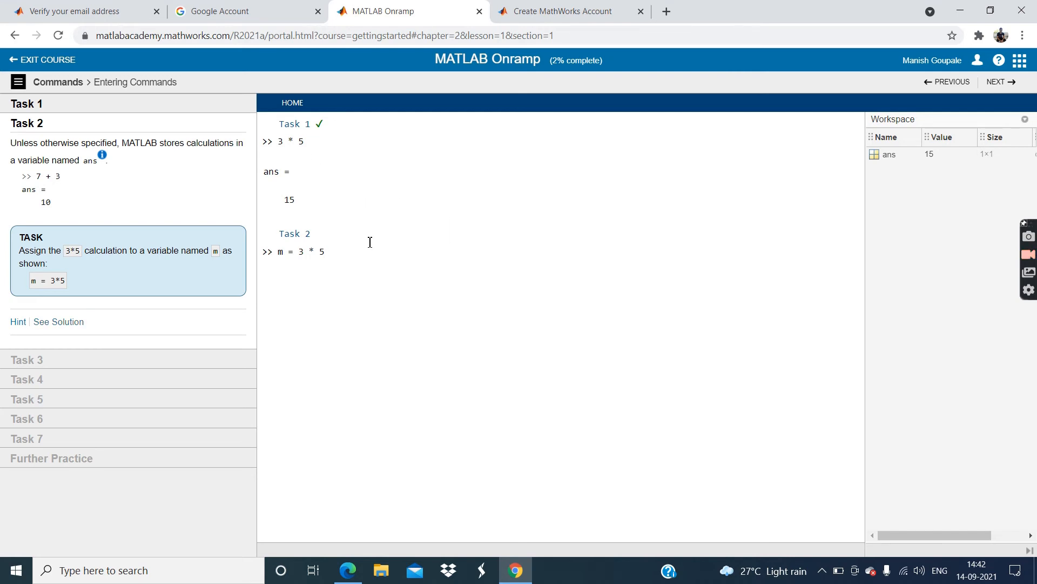
{"action": "key", "text": "Return"}
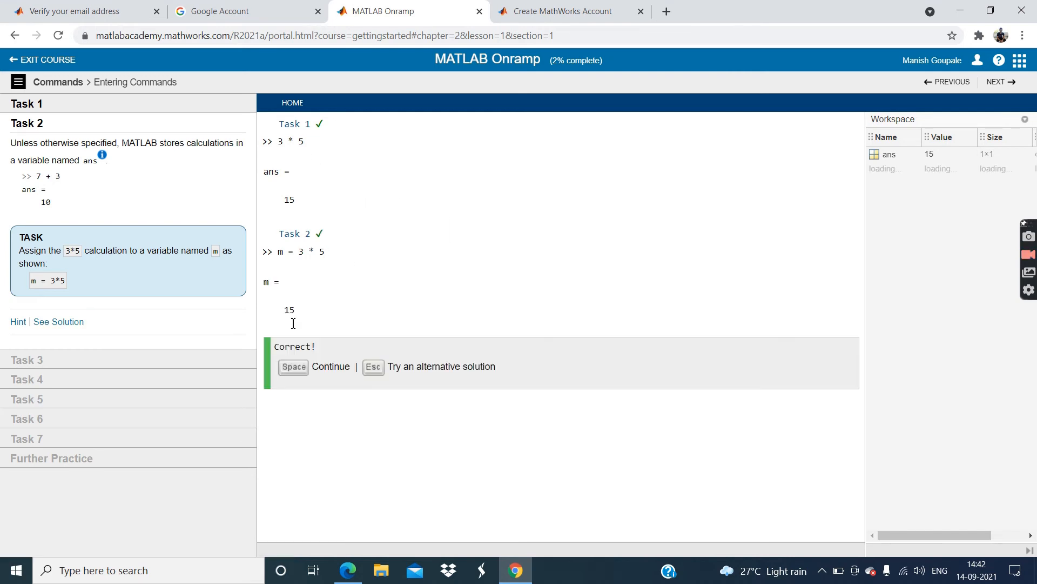
{"action": "left_click", "coordinate": [294, 366]}
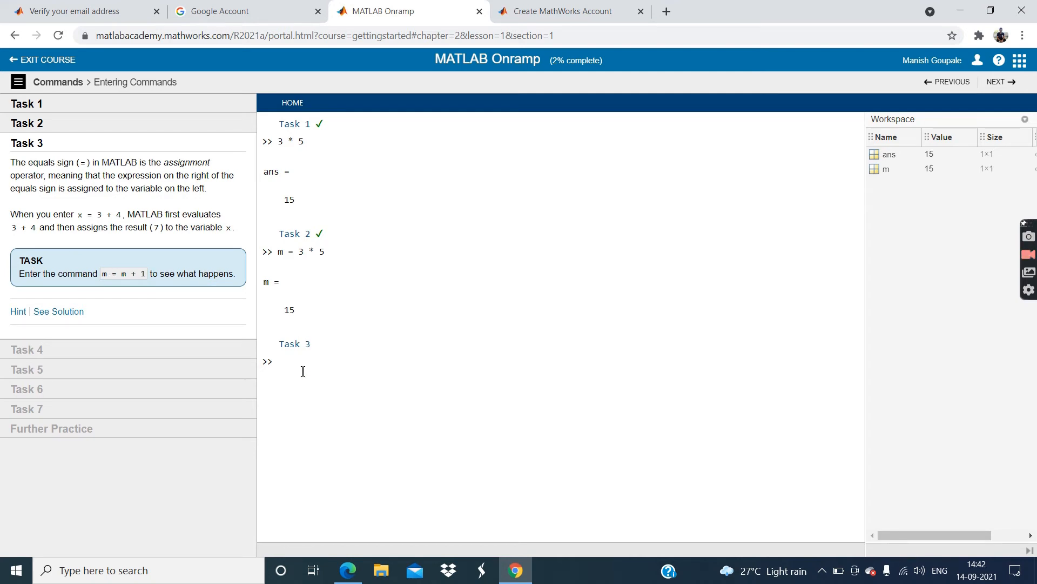
{"action": "type", "text": "="}
{"action": "type", "text": " m"}
{"action": "type", "text": " + 1"}
Run m = m + 1 giving 16 and y = m/2 giving 8, completing Tasks 3 and 4.
{"action": "key", "text": "Return"}
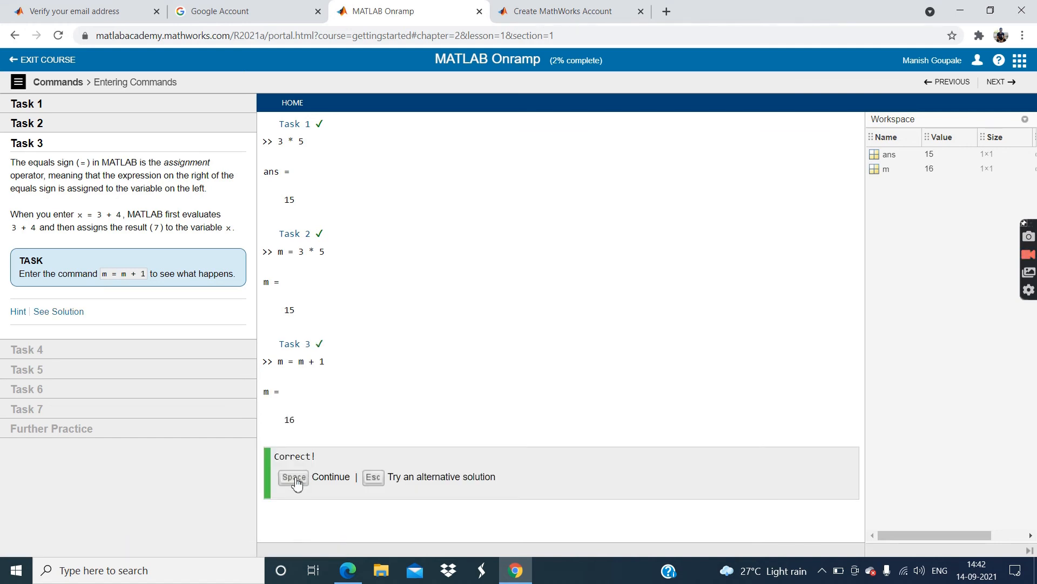
{"action": "left_click", "coordinate": [294, 477]}
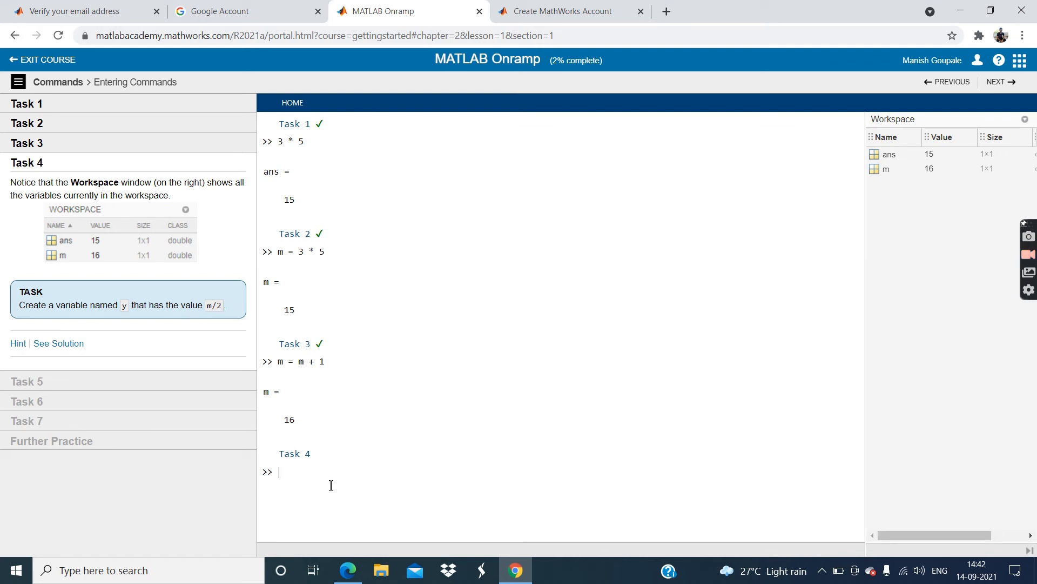
{"action": "type", "text": "y ="}
{"action": "type", "text": " m"}
{"action": "type", "text": "\\"}
{"action": "key", "text": "BackSpace"}
{"action": "type", "text": "/"}
{"action": "type", "text": "2"}
{"action": "key", "text": "Return"}
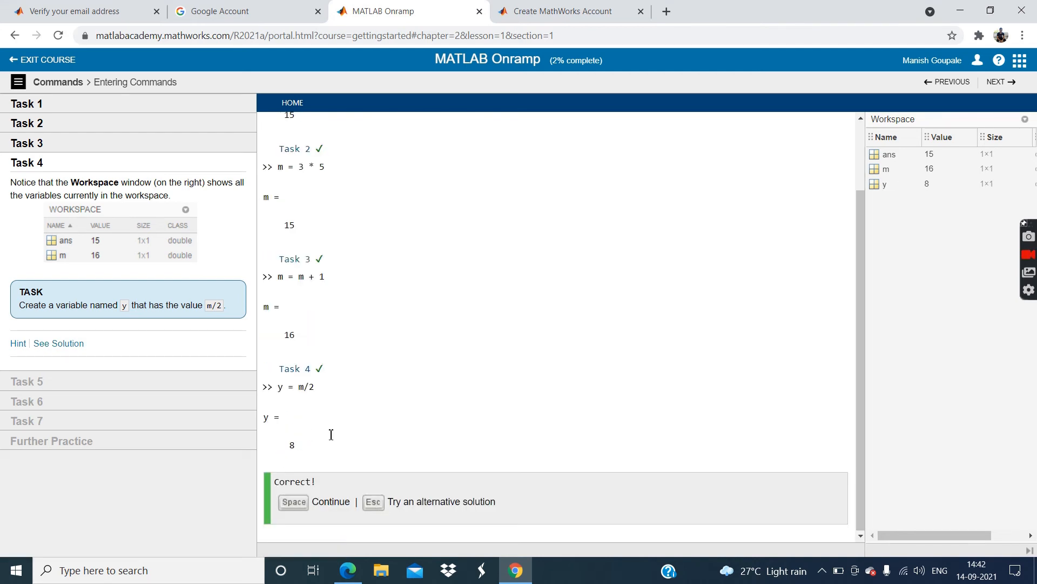
{"action": "left_click", "coordinate": [306, 503]}
{"action": "type", "text": "k = 8 - 2"}
Complete Task 5 by assigning k = 8 - 2 quietly with a semicolon, giving k = 6.
{"action": "key", "text": "Return"}
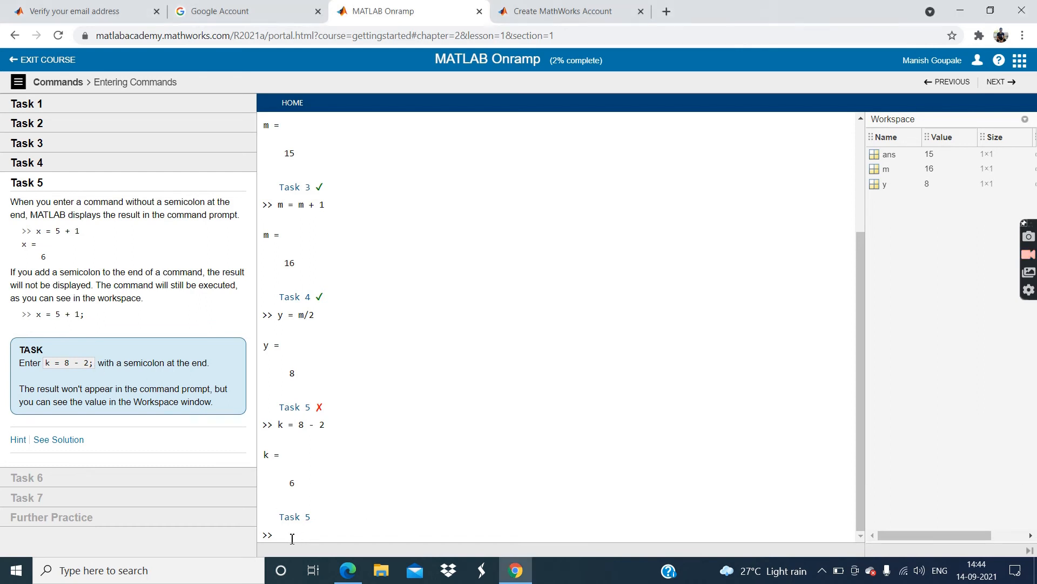
{"action": "type", "text": "k = "}
{"action": "type", "text": "8 - "}
{"action": "type", "text": "2;"}
{"action": "key", "text": "Return"}
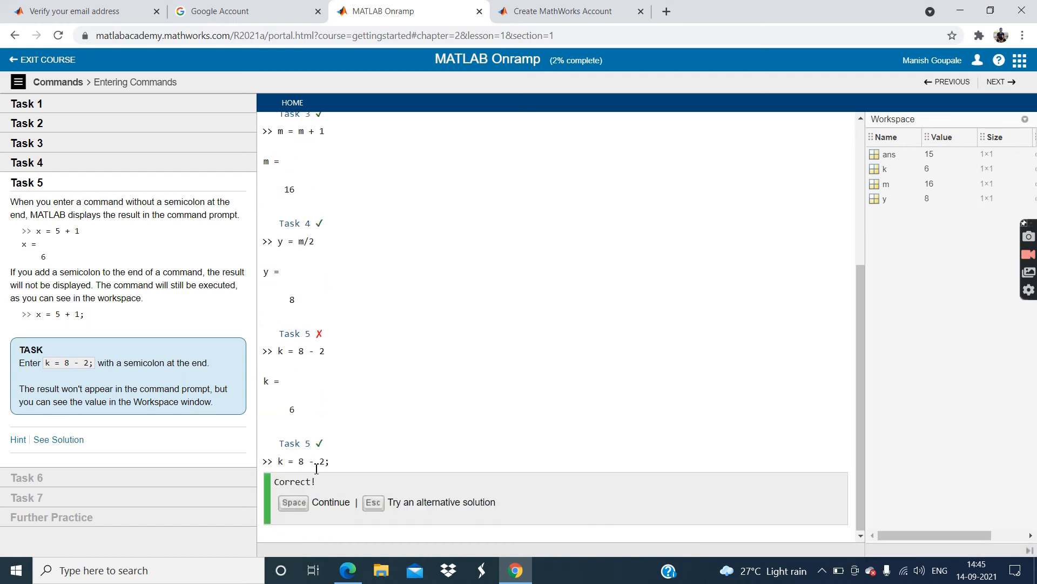
{"action": "left_click", "coordinate": [297, 506]}
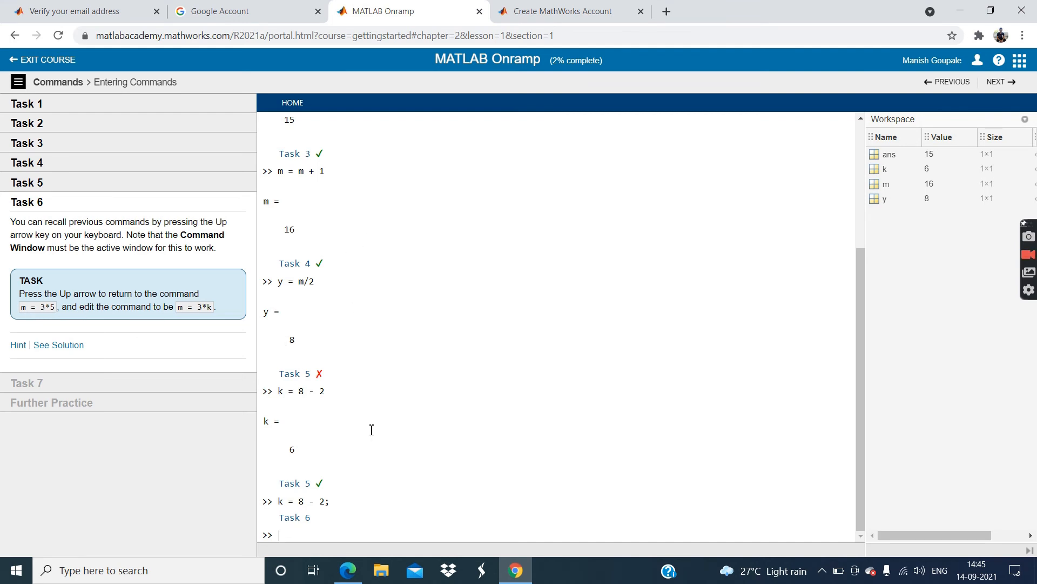
{"action": "scroll", "coordinate": [417, 279], "scroll_direction": "up", "scroll_amount": 3}
{"action": "scroll", "coordinate": [417, 280], "scroll_direction": "up", "scroll_amount": 2}
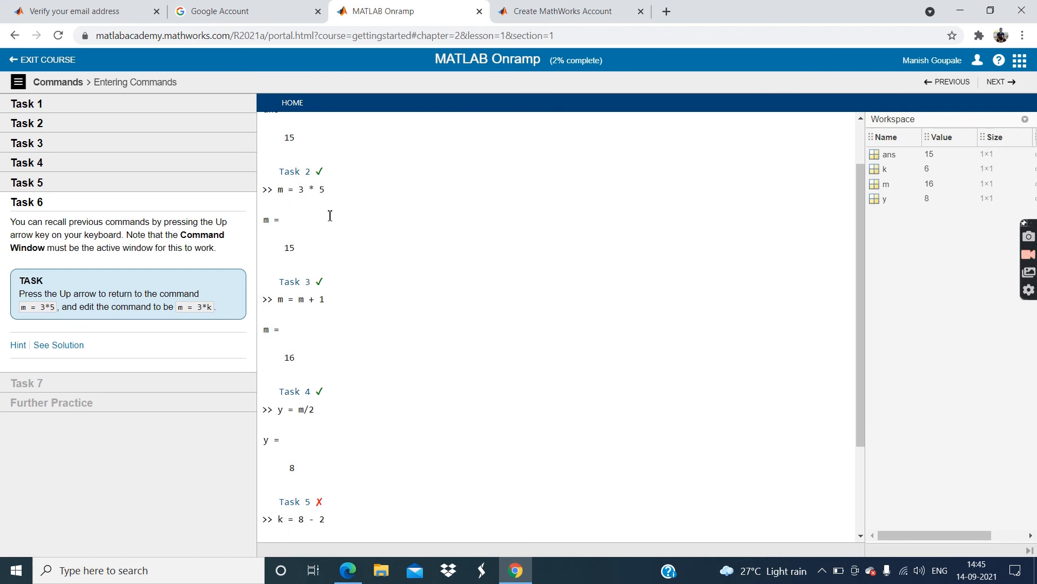
Recall m = 3*5 from history, change it to m = 3*k giving 18, then display y as 8.
{"action": "key", "text": "Up"}
{"action": "key", "text": "Up"}
{"action": "key", "text": "Up"}
{"action": "key", "text": "Up"}
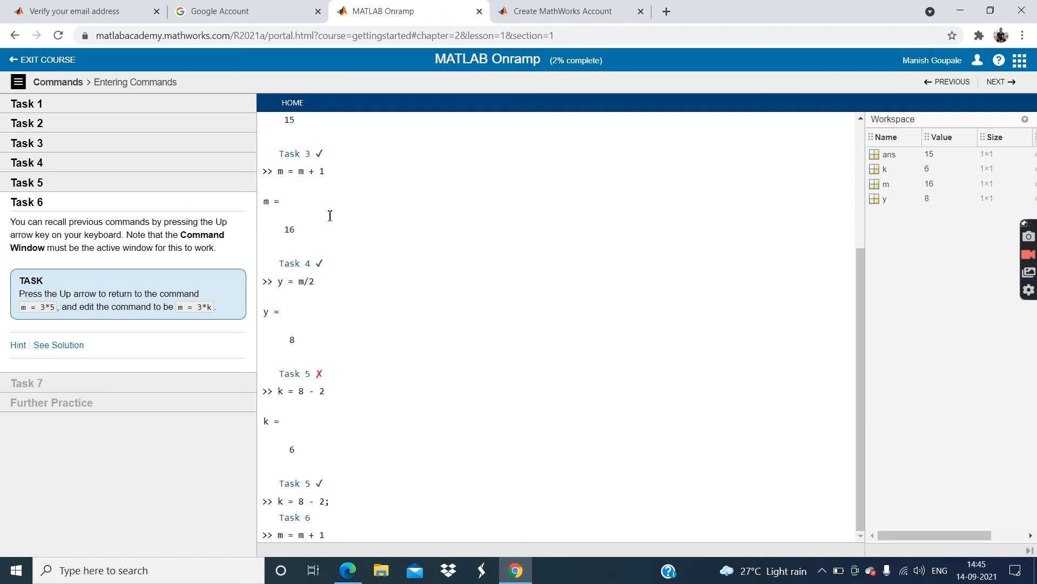
{"action": "key", "text": "Up"}
{"action": "key", "text": "Up"}
{"action": "key", "text": "Down"}
{"action": "key", "text": "BackSpace"}
{"action": "key", "text": "BackSpace"}
{"action": "type", "text": "* k"}
{"action": "key", "text": "Return"}
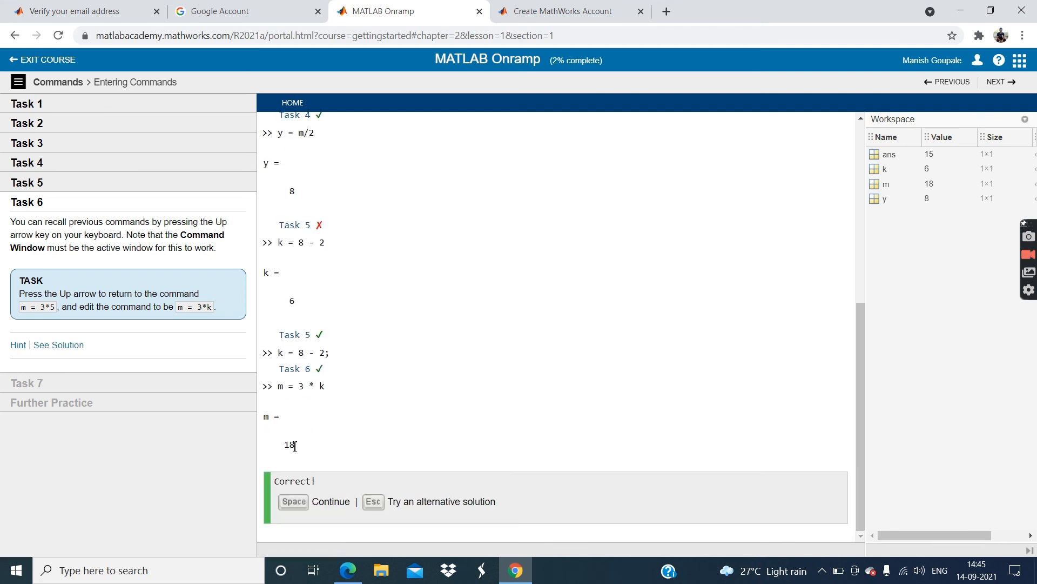
{"action": "left_click", "coordinate": [299, 506]}
{"action": "type", "text": "y"}
{"action": "key", "text": "Return"}
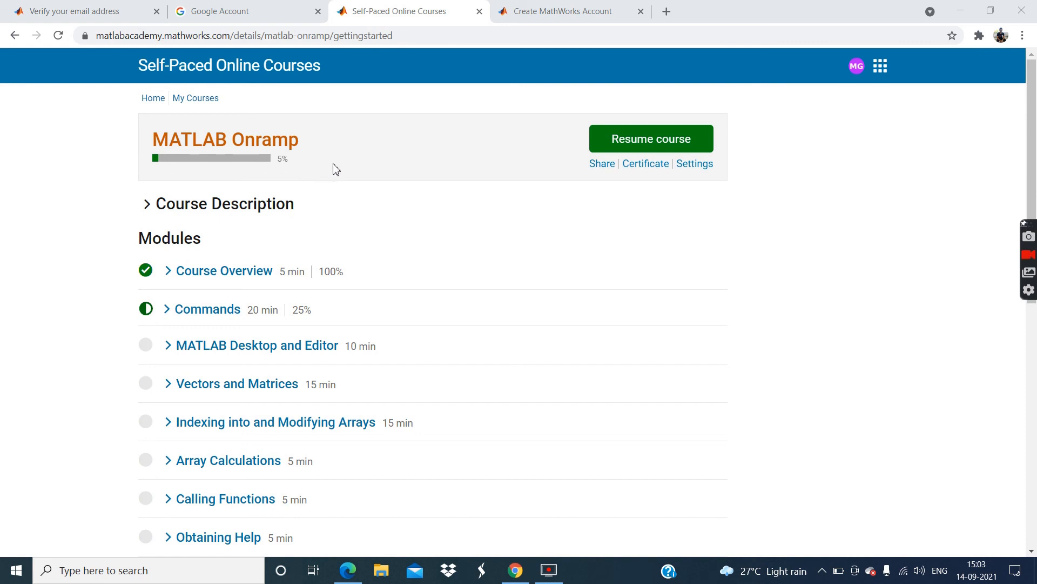
Show the MATLAB Onramp Course Certificate report with its share link and PDF download.
{"action": "left_click", "coordinate": [645, 167]}
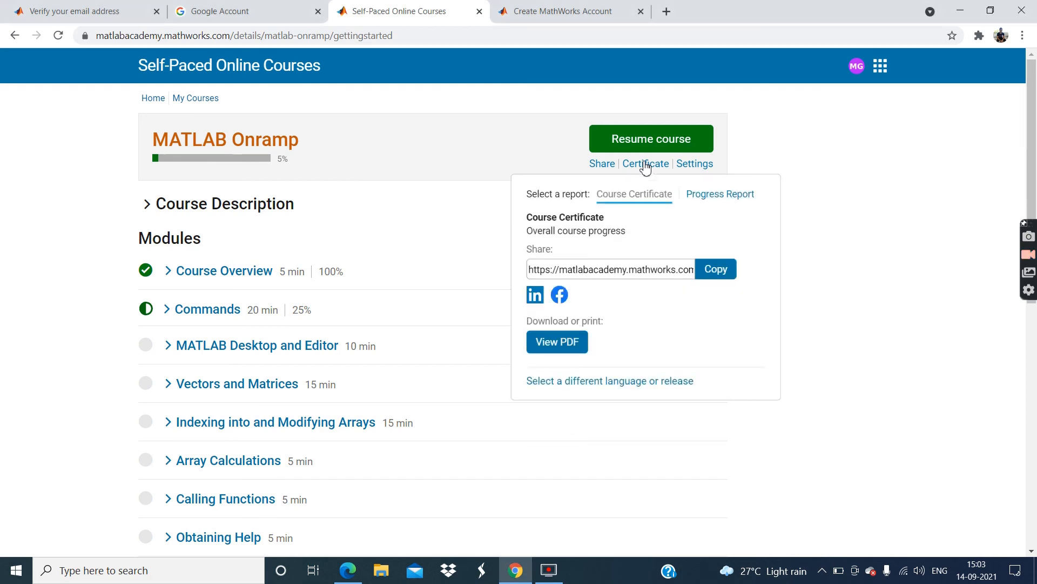
Bring forward the Edge window showing the Onramp completion certificate PDF at 97%.
{"action": "left_click", "coordinate": [347, 573]}
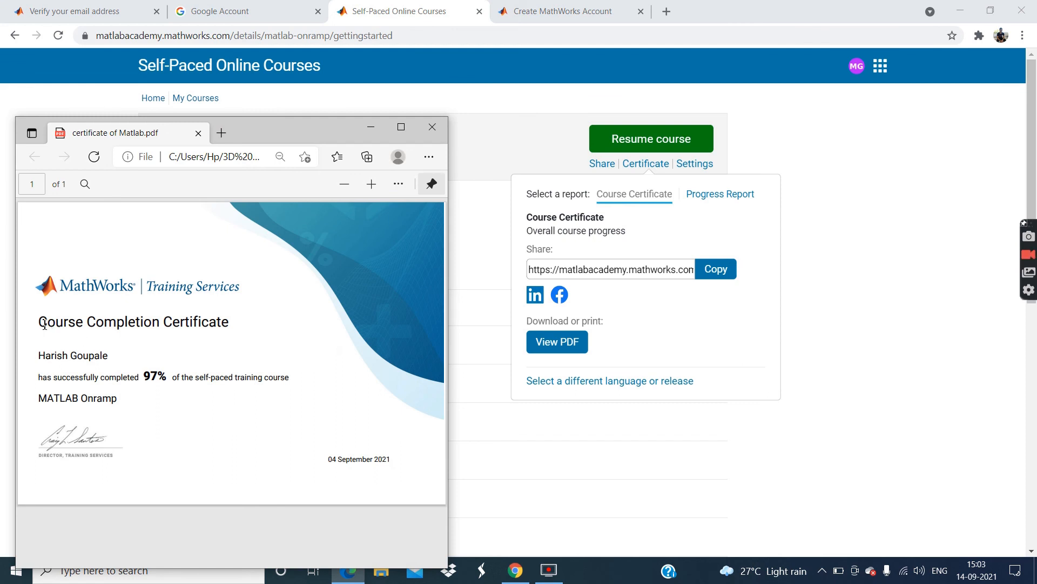